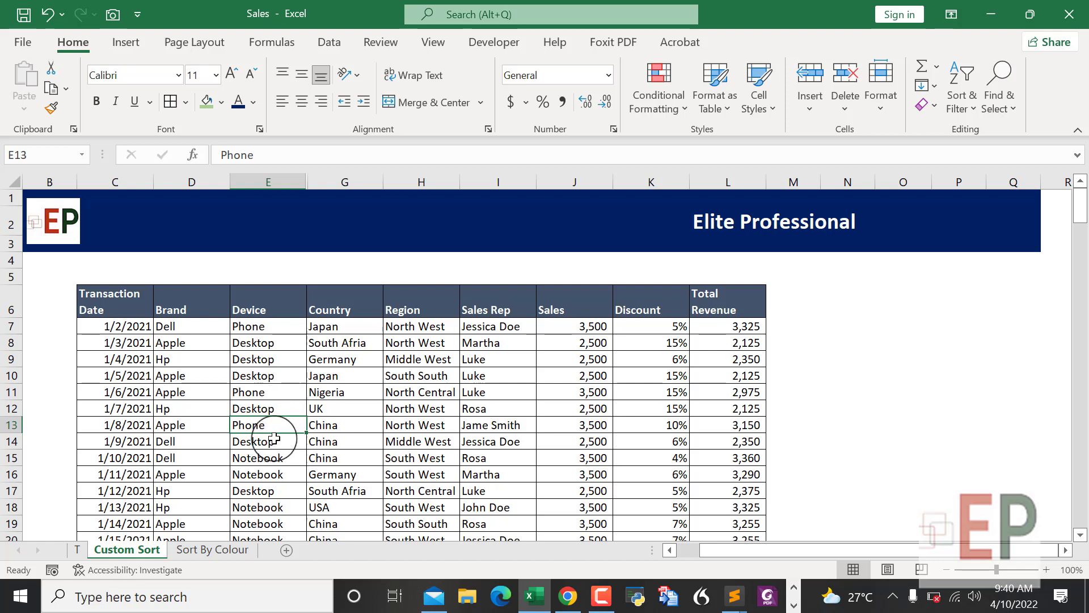
Open the custom sort settings for the sales table and look through the Sort On and Order options
left_click(275, 396)
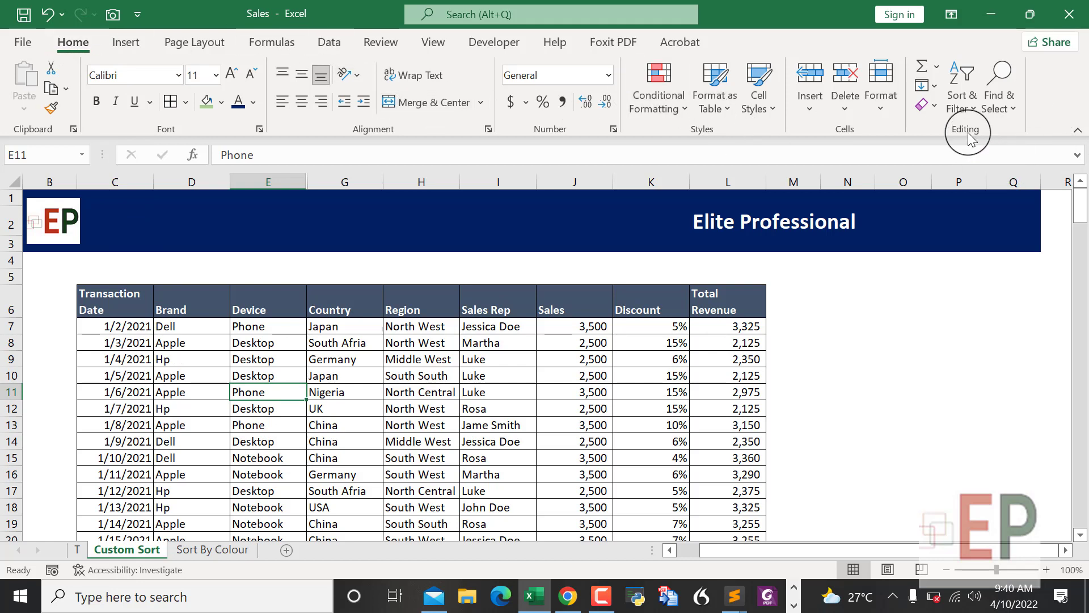
left_click(972, 102)
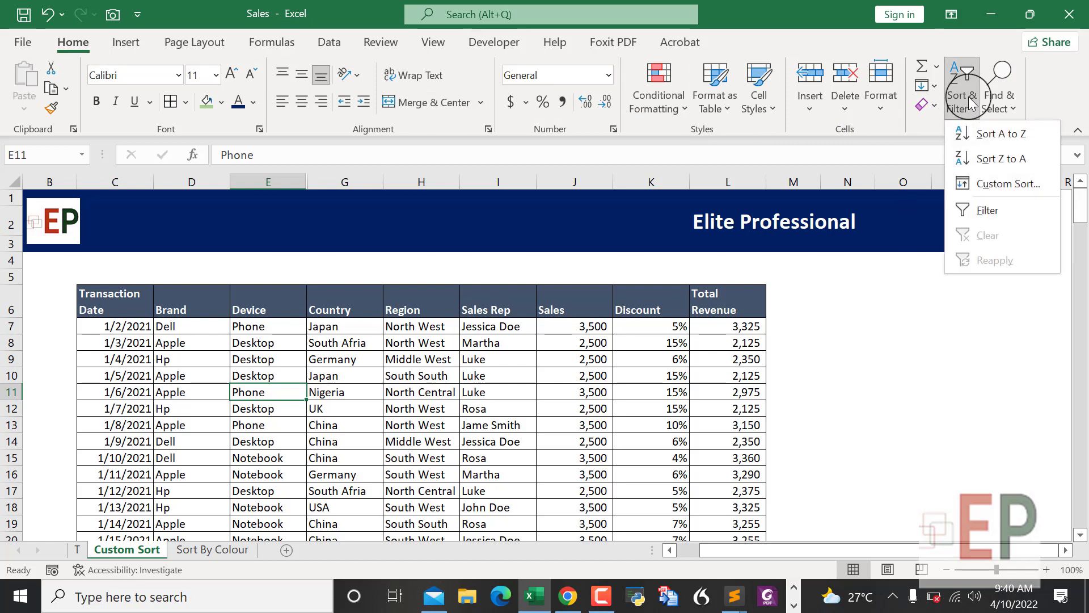
left_click(1007, 188)
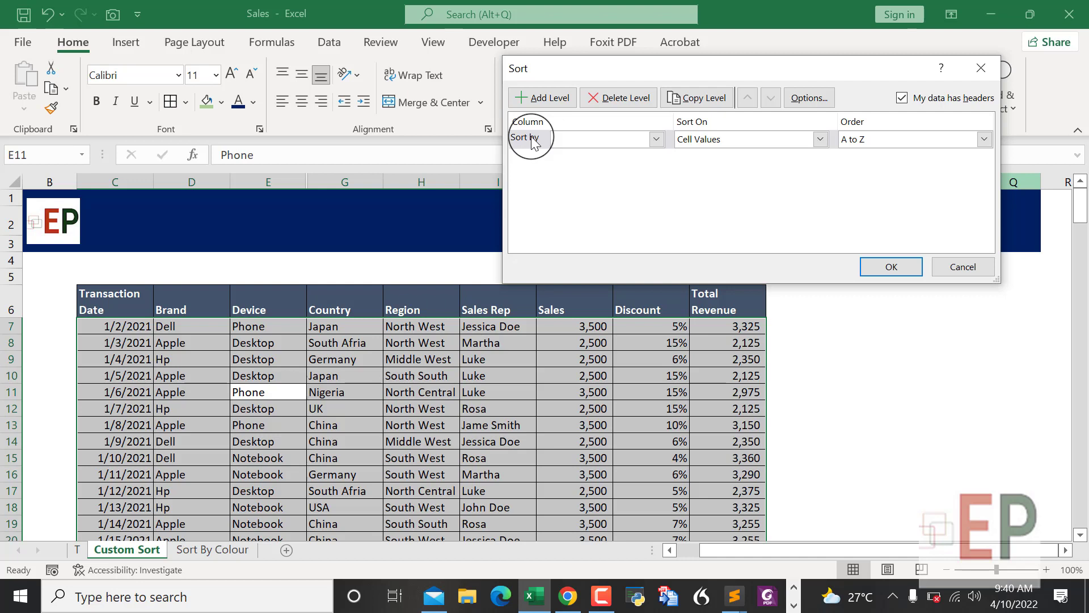
left_click(719, 145)
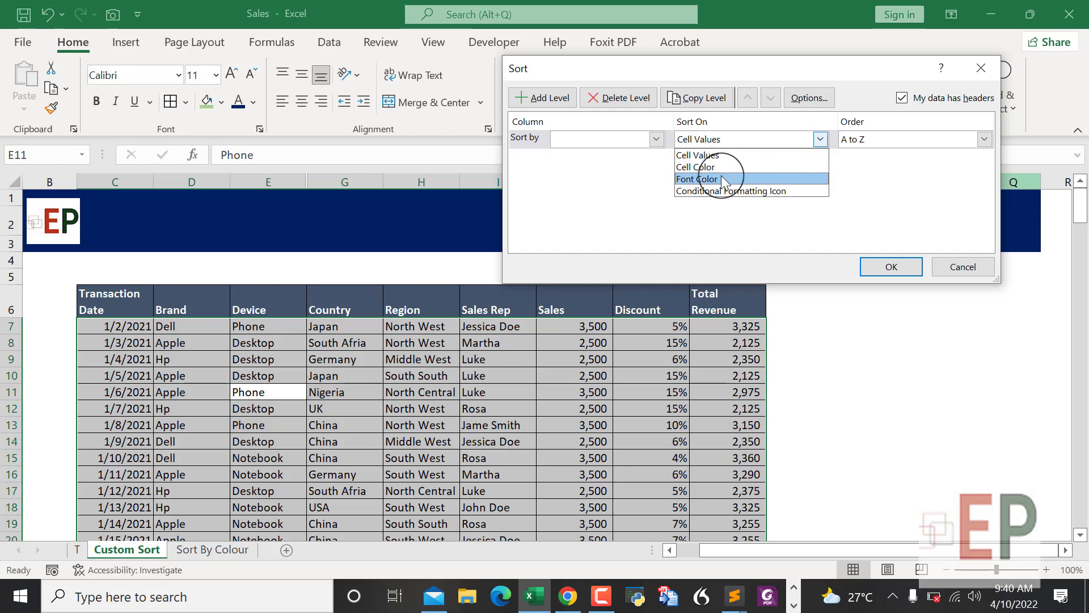
left_click(859, 190)
left_click(856, 139)
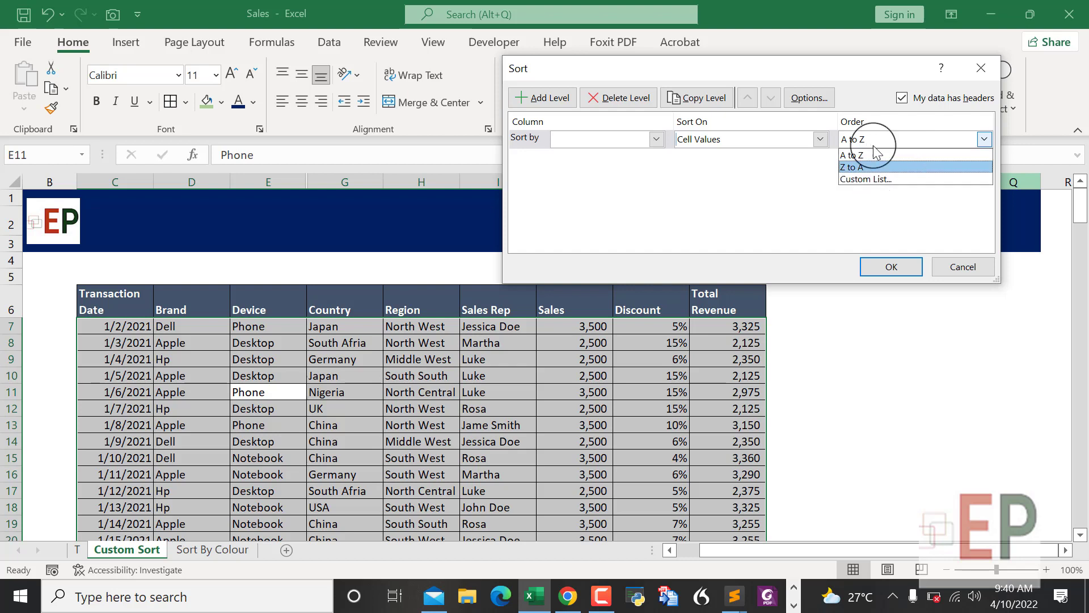
left_click(719, 190)
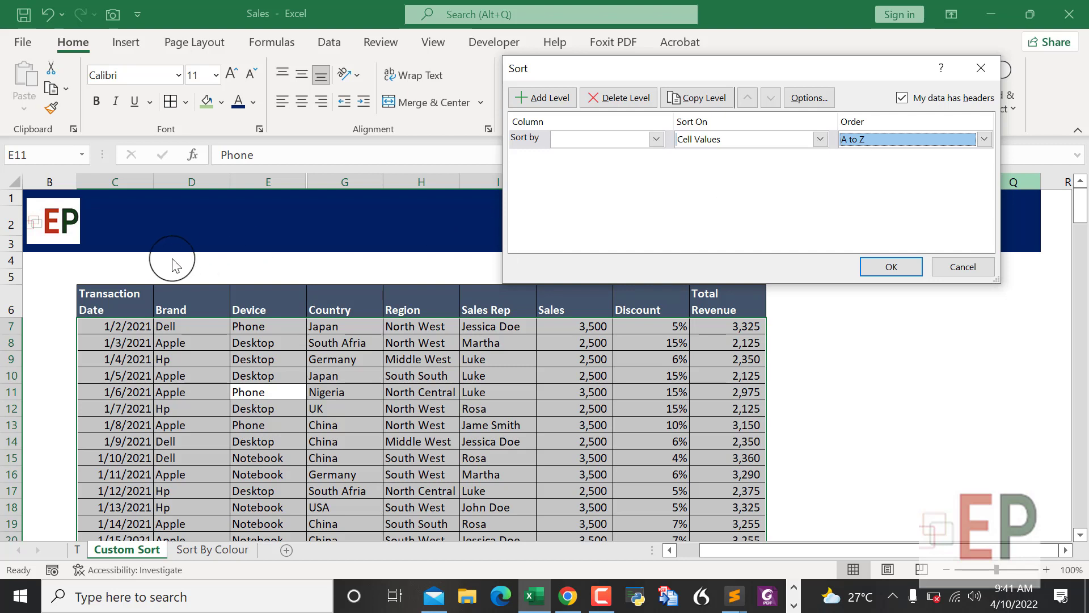
Sort the sales table by Brand on Cell Values in A to Z order
left_click(596, 139)
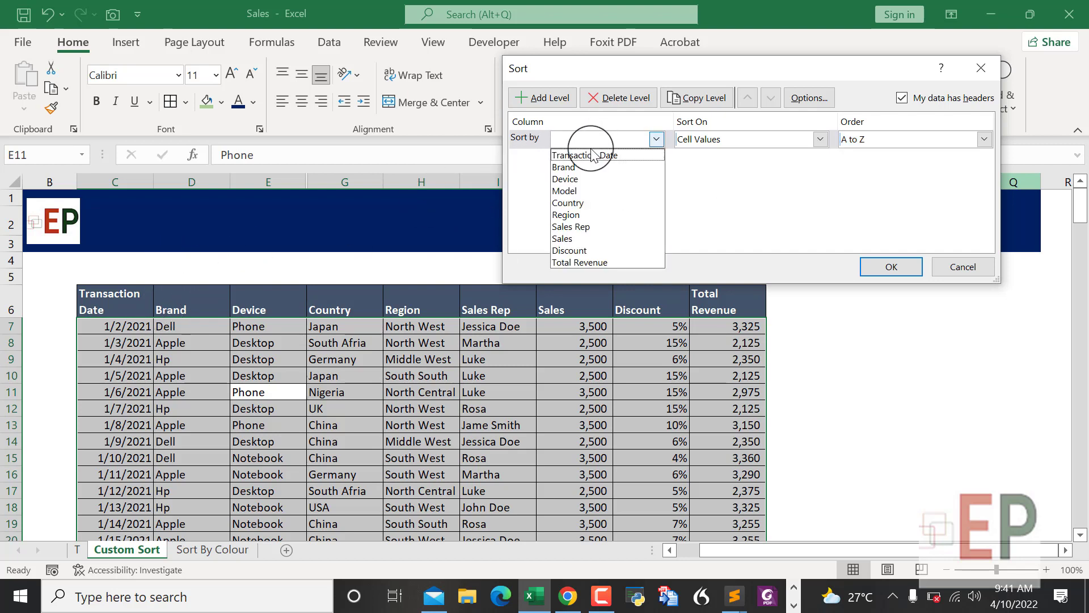
left_click(587, 168)
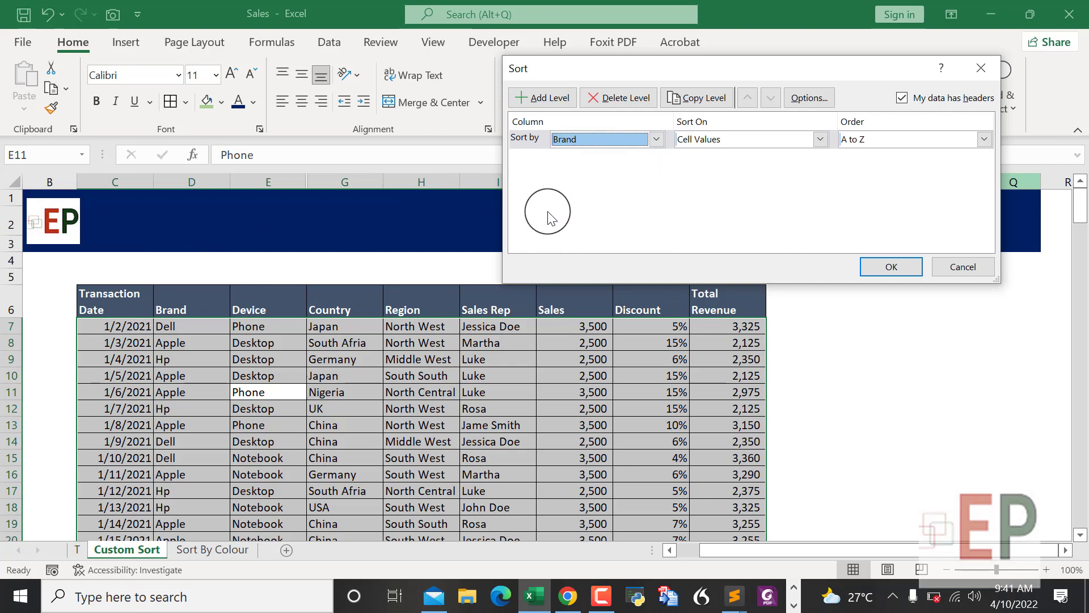
left_click(731, 142)
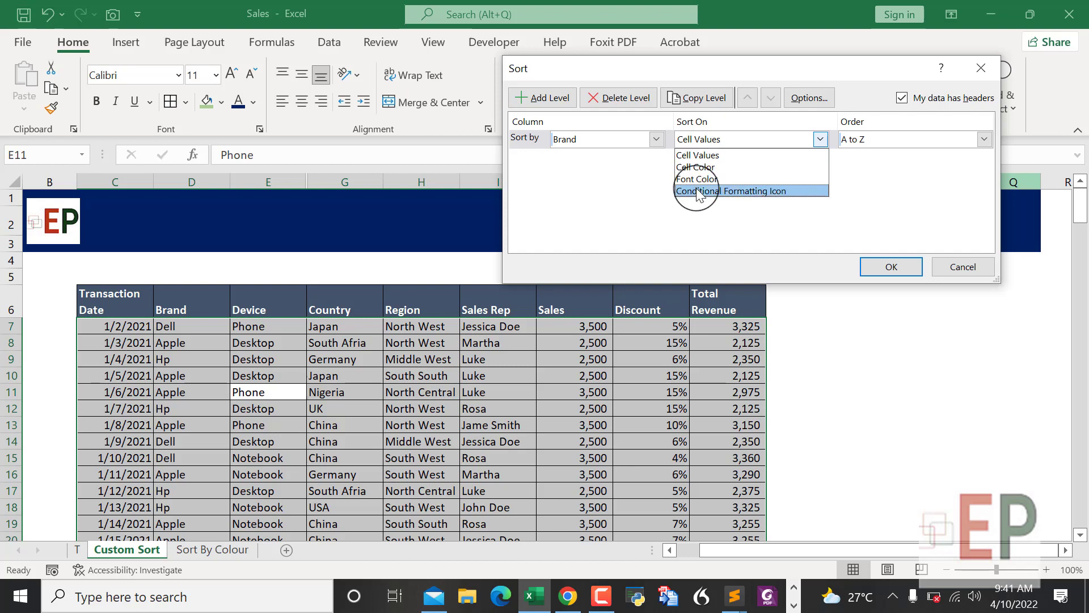
left_click(596, 212)
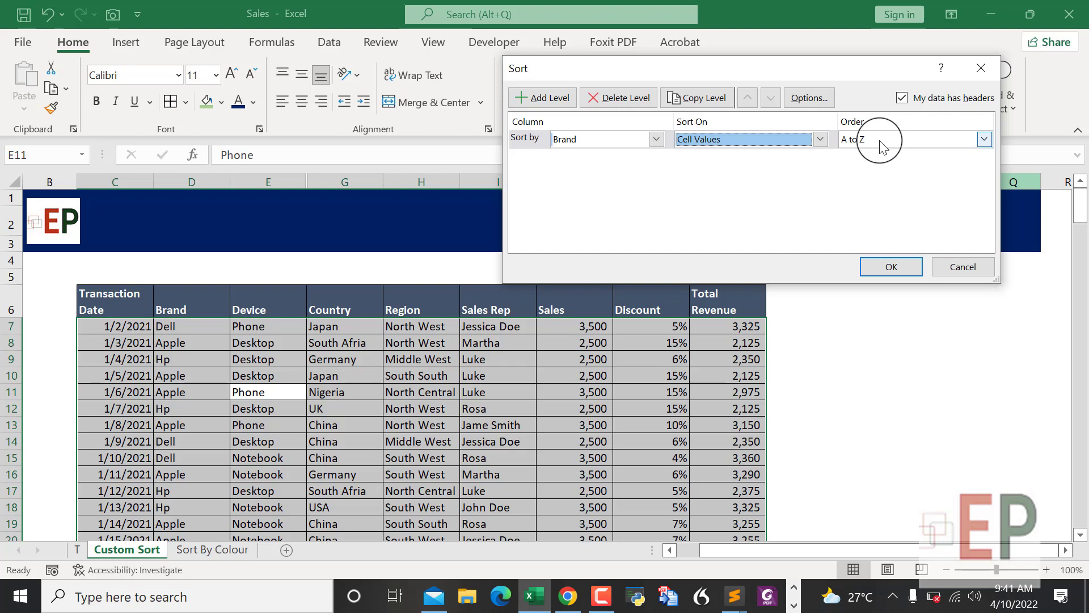
left_click(894, 266)
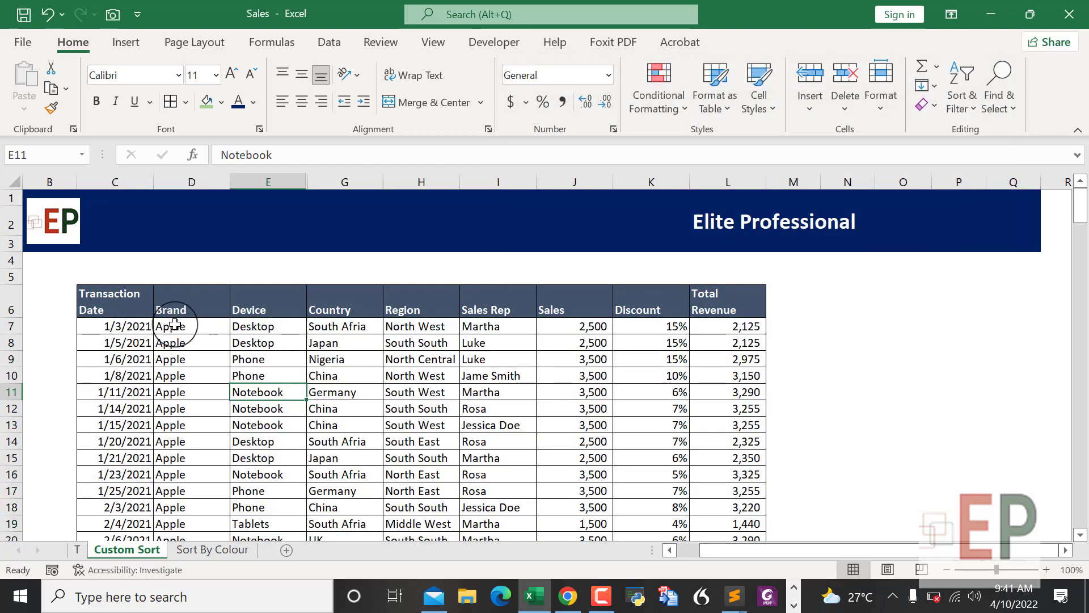
Examine the Brand order down to the table's last row and the Device order within the Apple rows
left_click(175, 324)
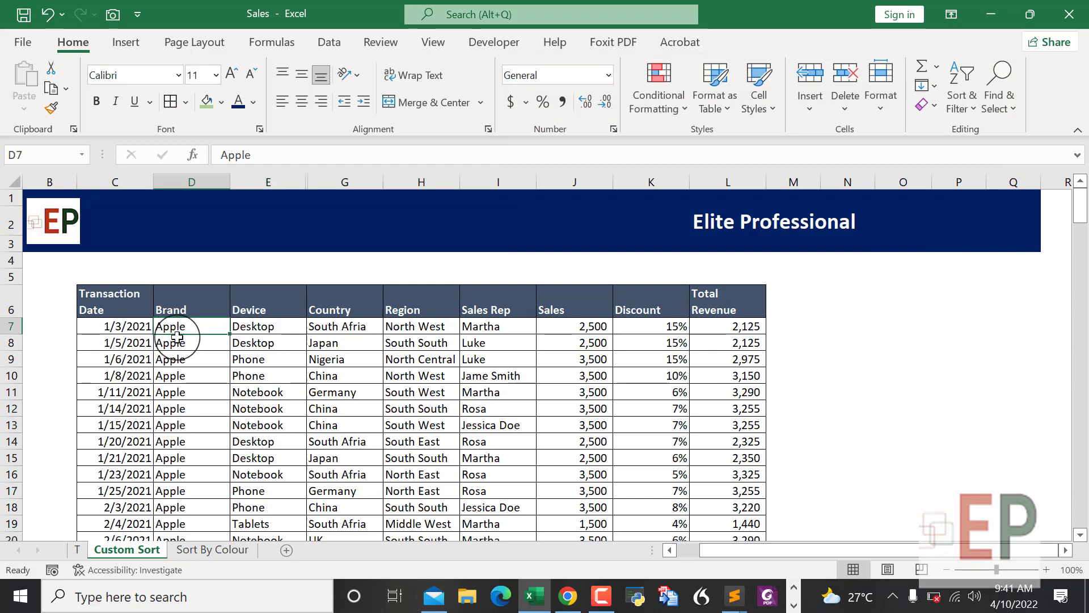
scroll(177, 335, "down", 1)
scroll(177, 341, "down", 15)
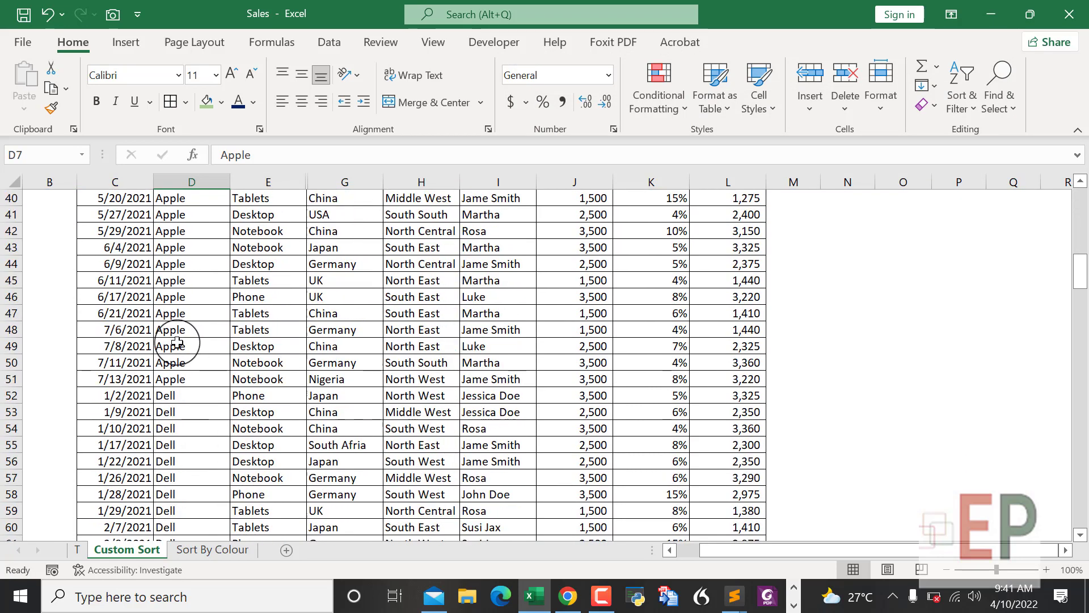
left_click(170, 248)
scroll(170, 320, "down", 8)
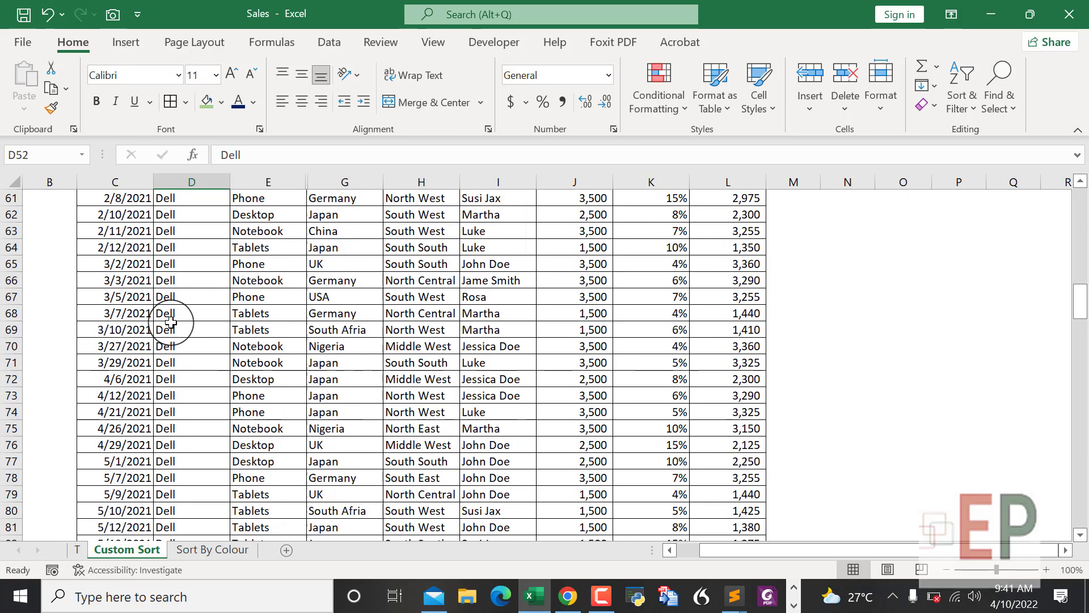
scroll(171, 331, "down", 20)
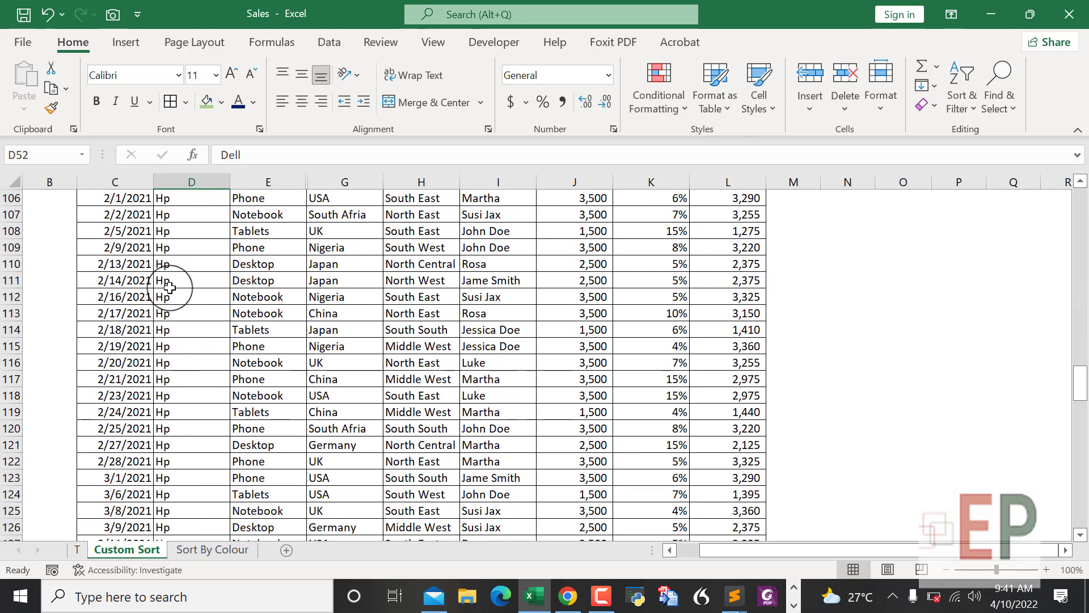
scroll(165, 309, "down", 20)
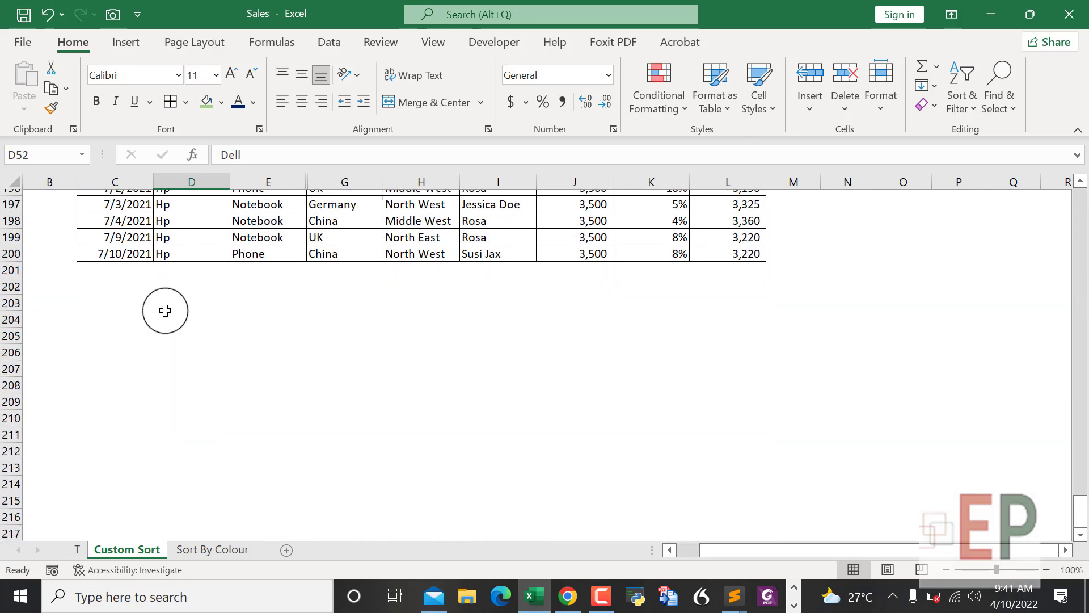
scroll(170, 311, "up", 20)
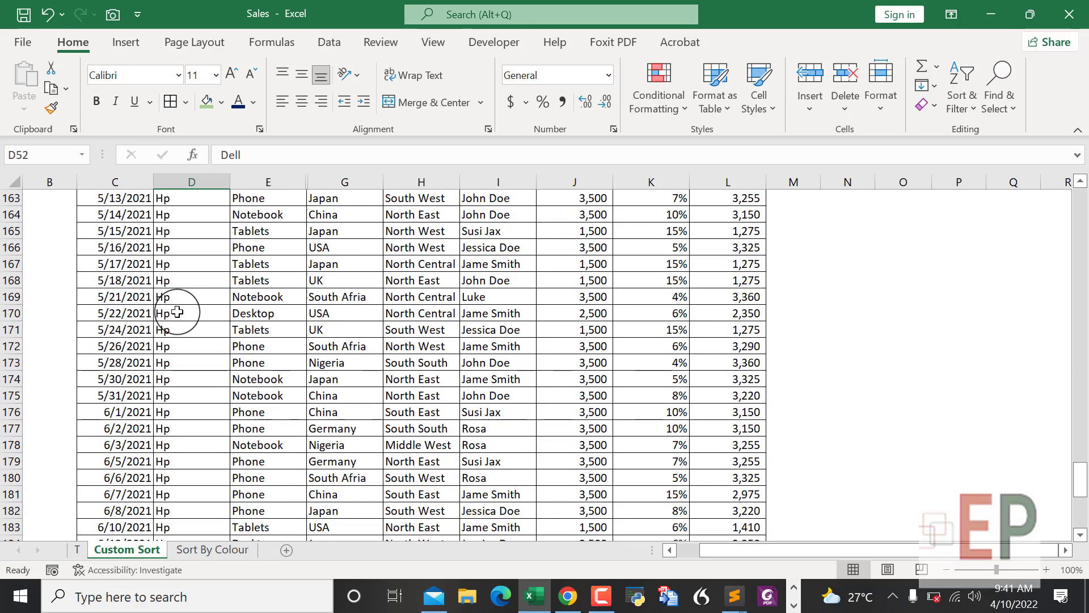
scroll(177, 312, "up", 20)
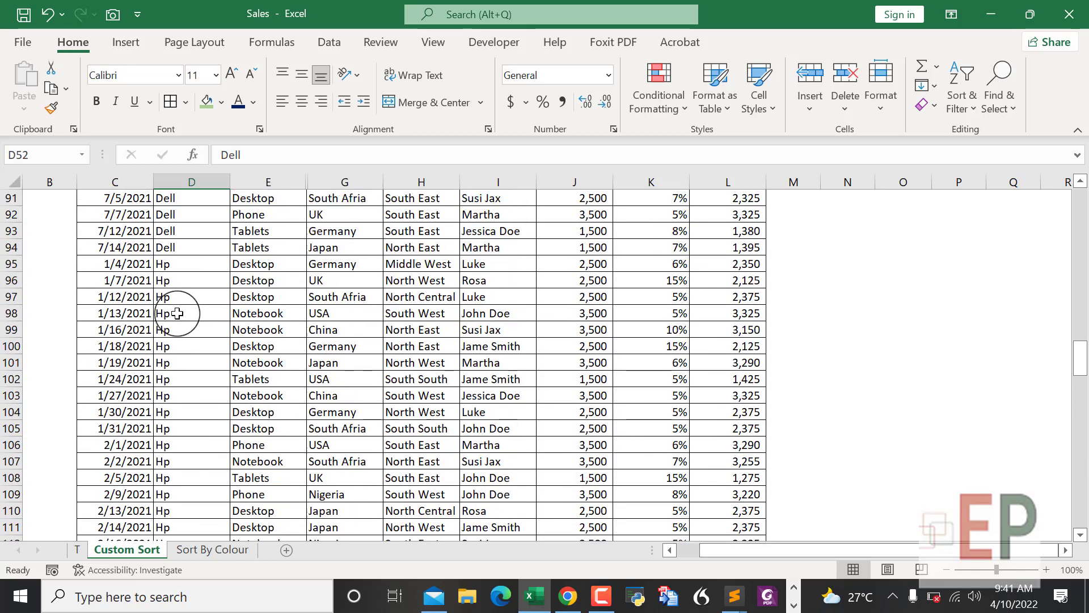
scroll(177, 312, "up", 10)
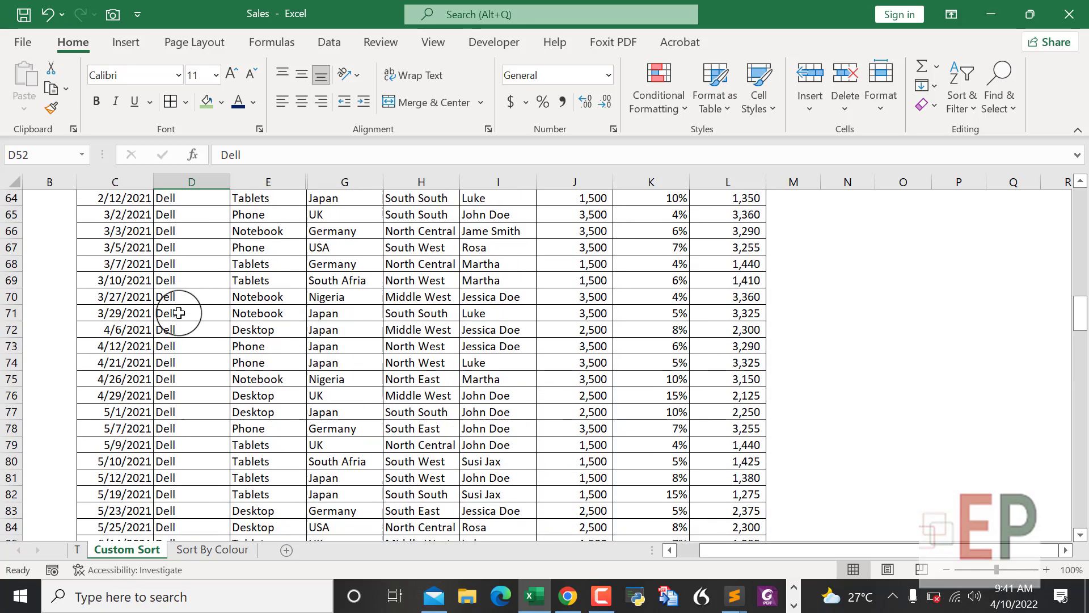
scroll(179, 313, "up", 5)
scroll(179, 312, "up", 11)
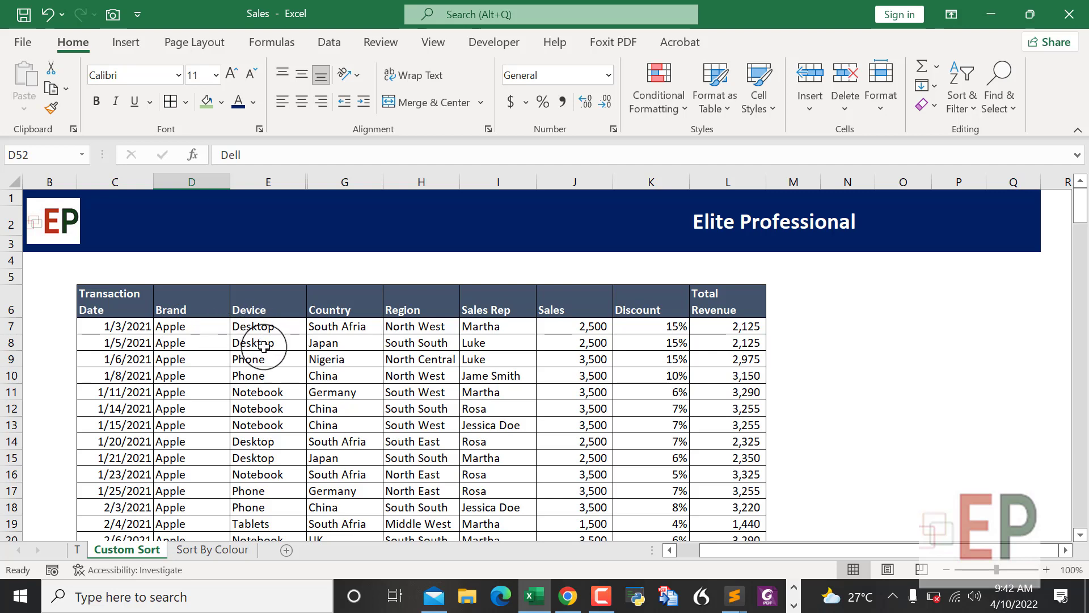
scroll(262, 348, "down", 1)
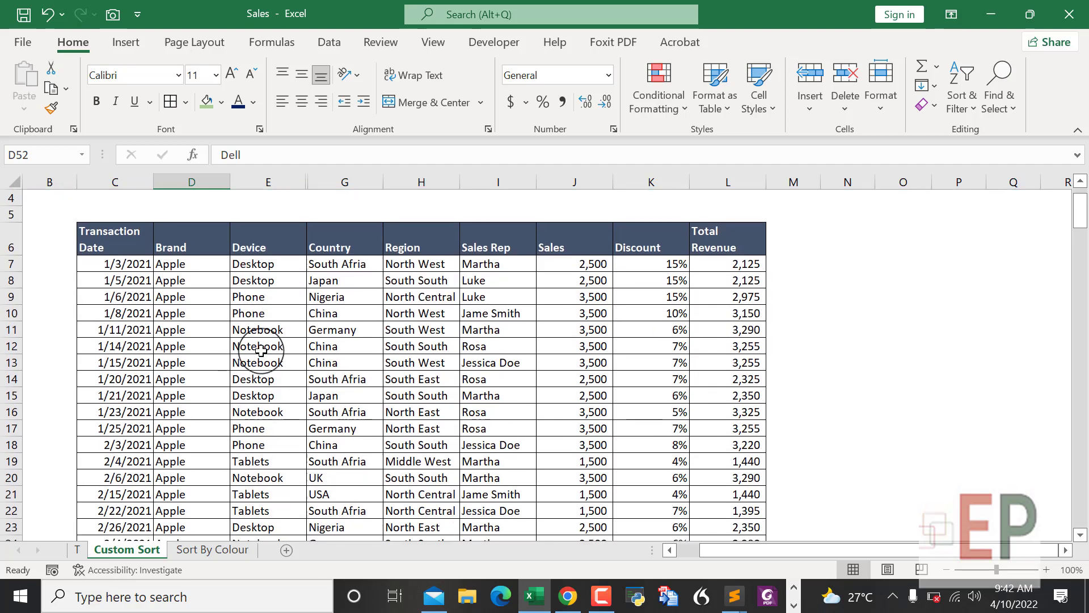
scroll(261, 350, "down", 2)
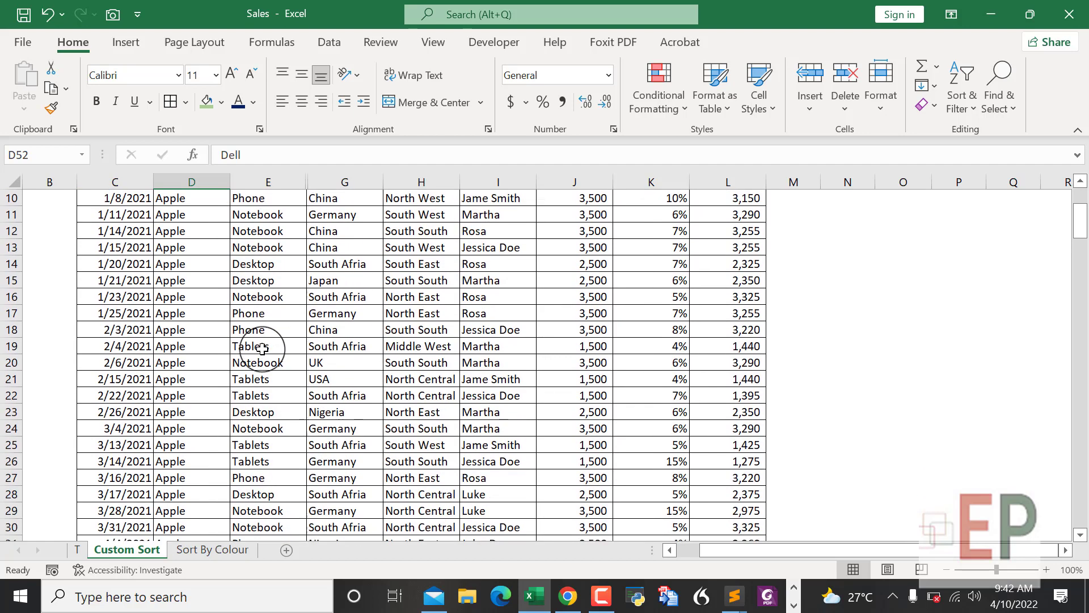
scroll(262, 349, "down", 1)
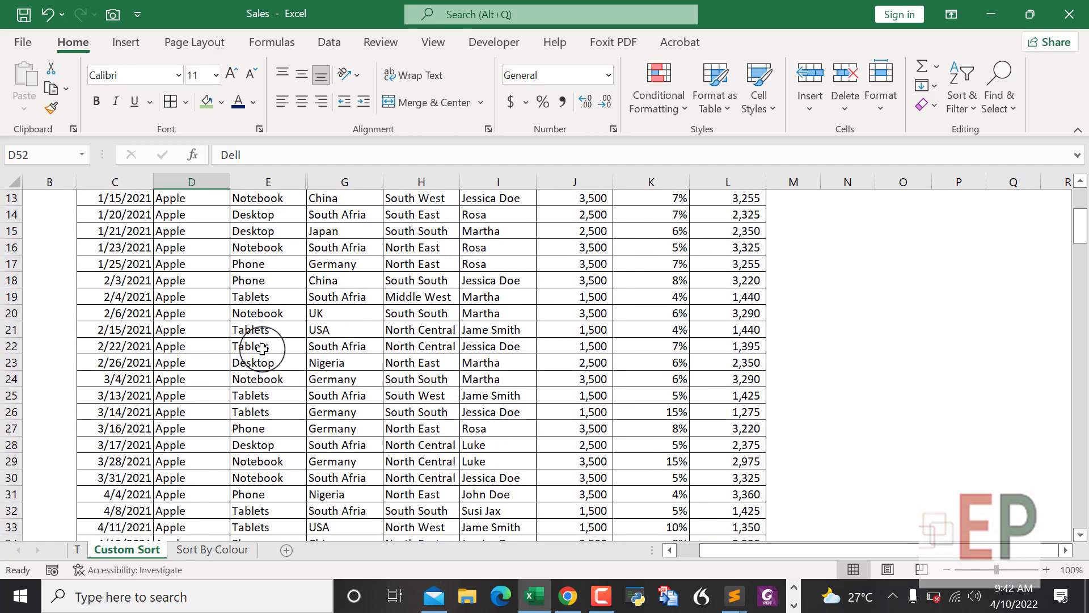
scroll(262, 349, "up", 3)
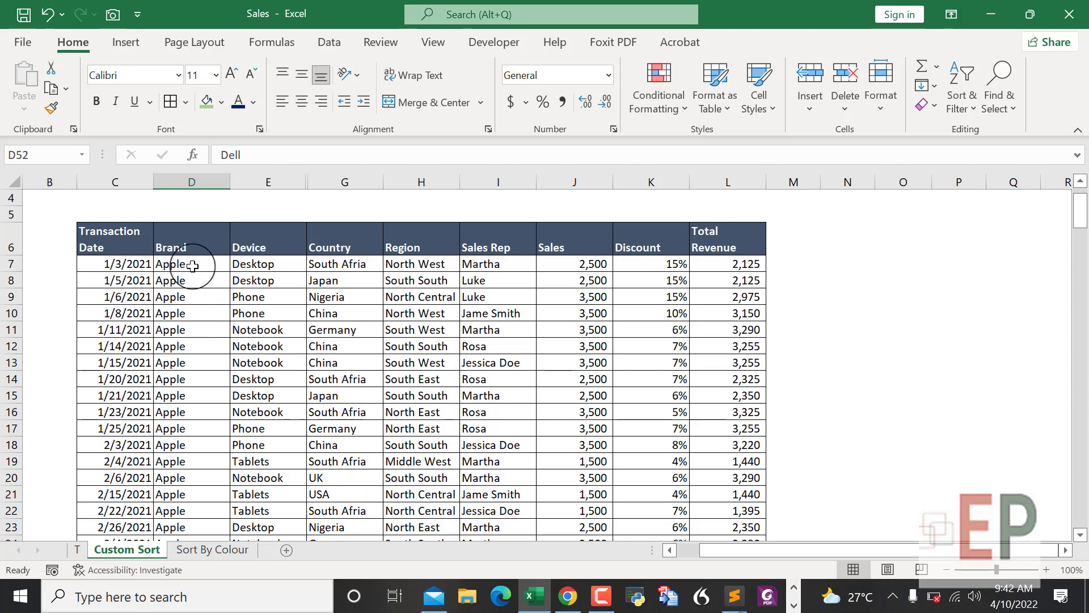
left_click(193, 265)
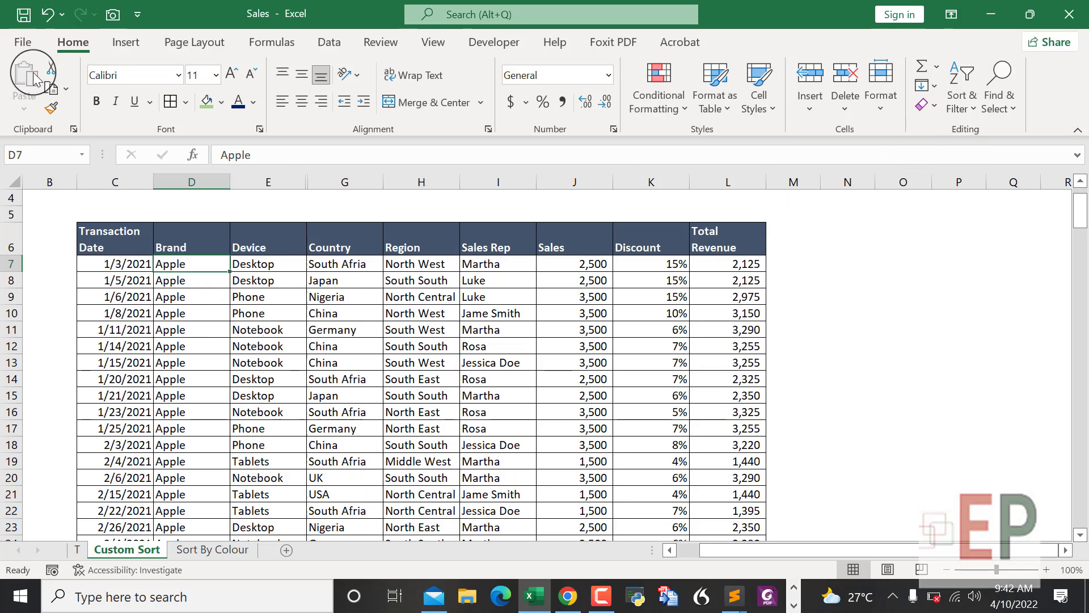
left_click(63, 48)
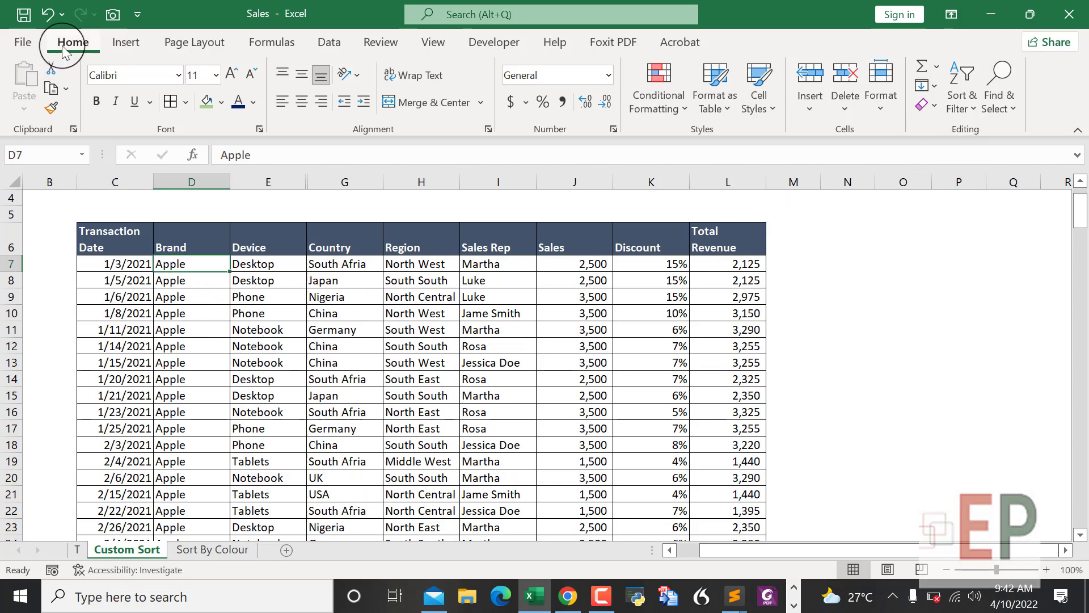
left_click(971, 107)
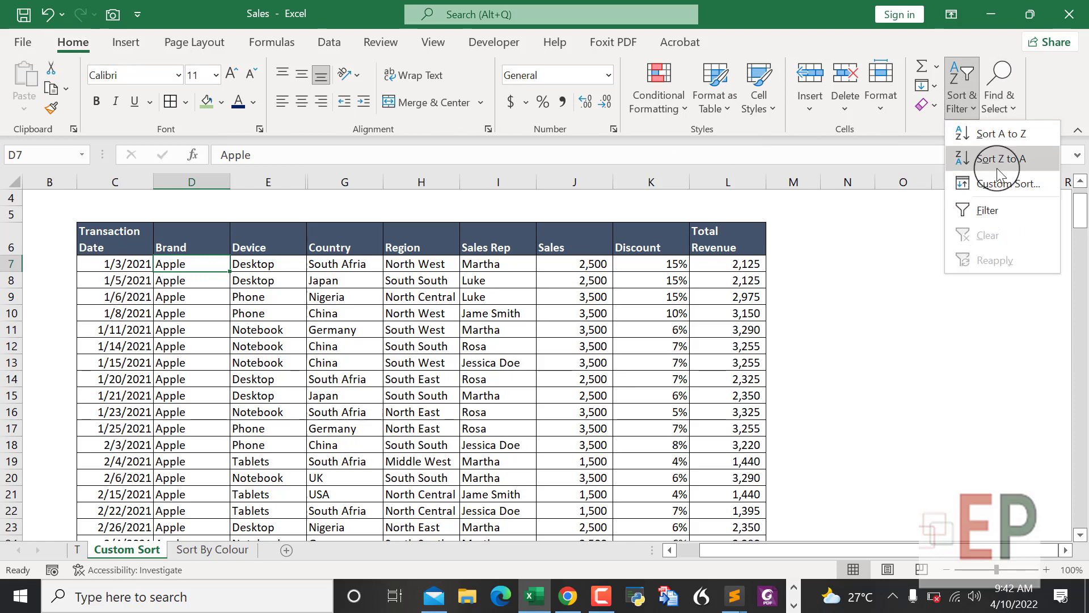
left_click(1000, 187)
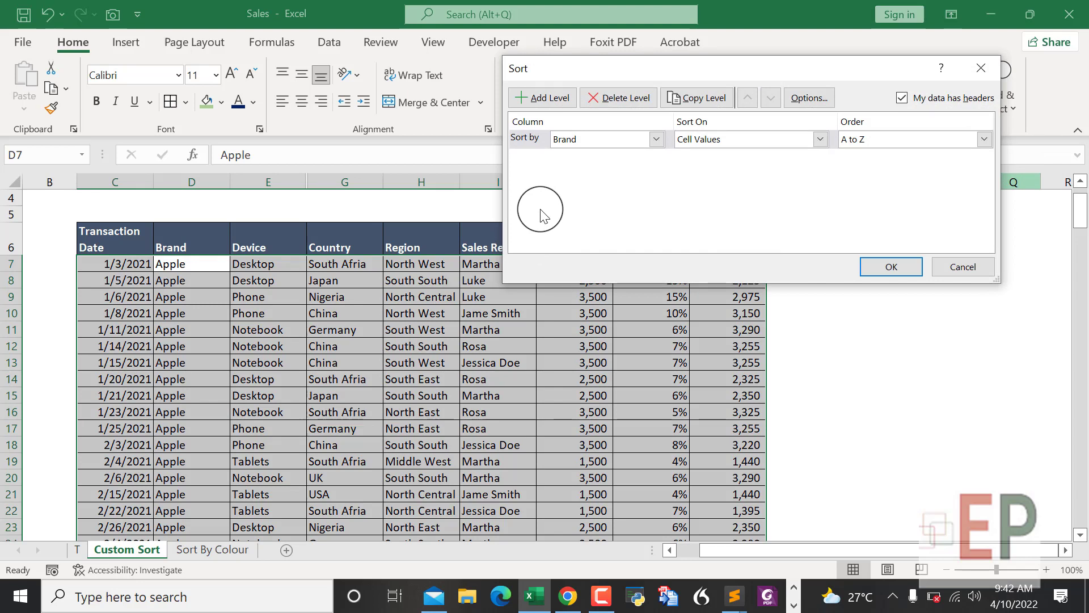
left_click(983, 265)
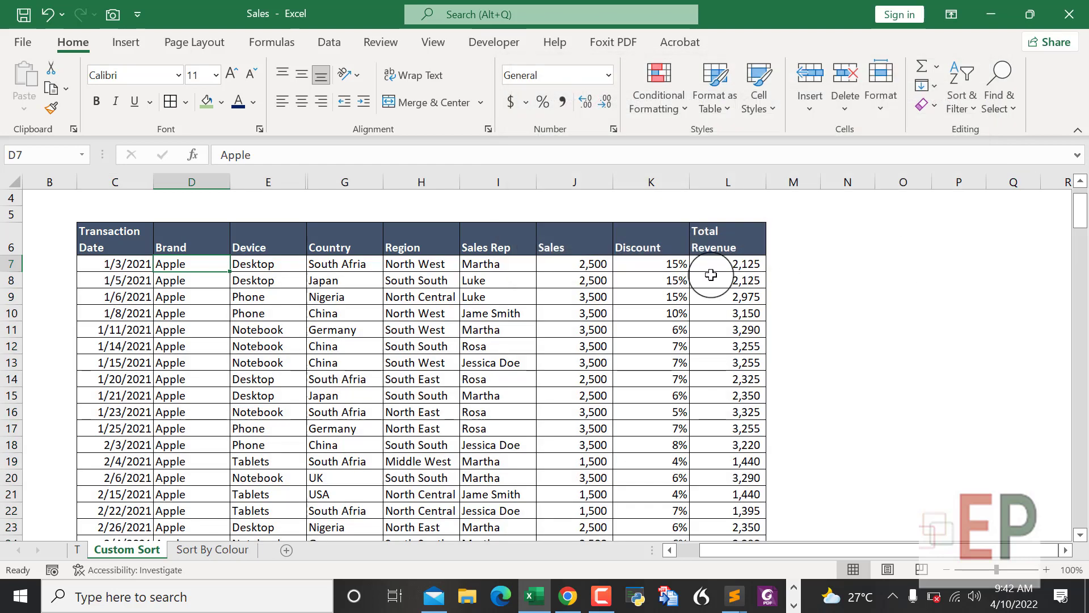
Reopen the sales table's custom sort and add a second sort level on the Device column
key("alt")
key("h")
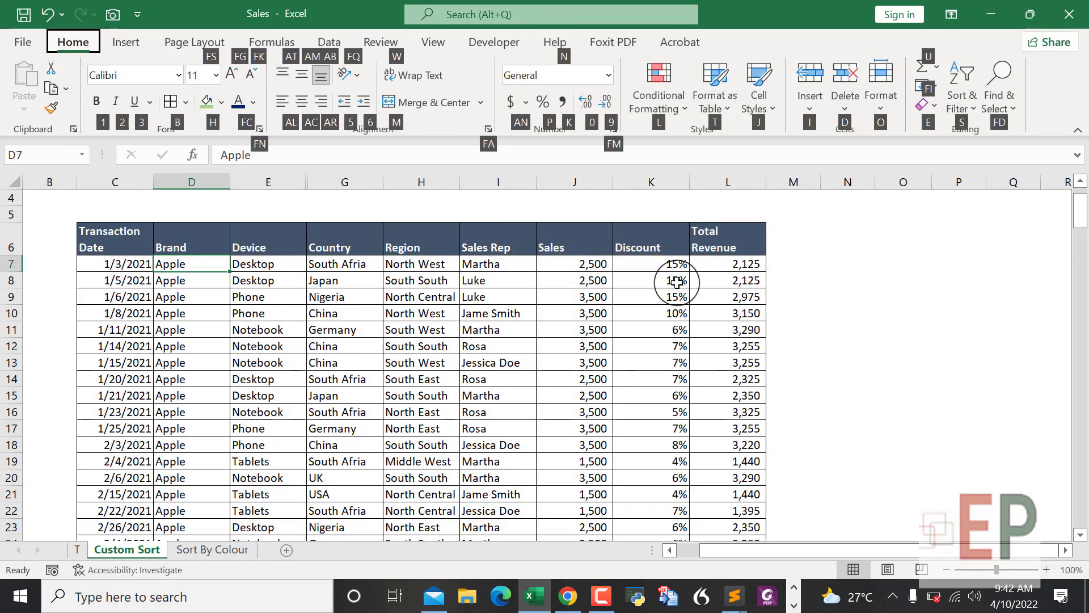
key("s")
key("u")
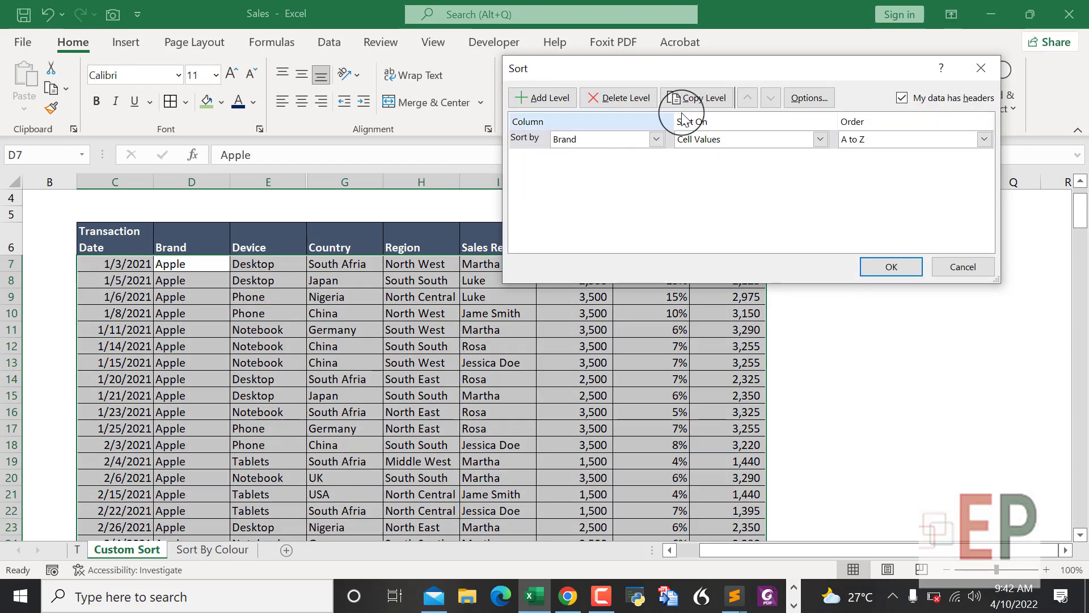
left_click_drag(748, 66, 813, 152)
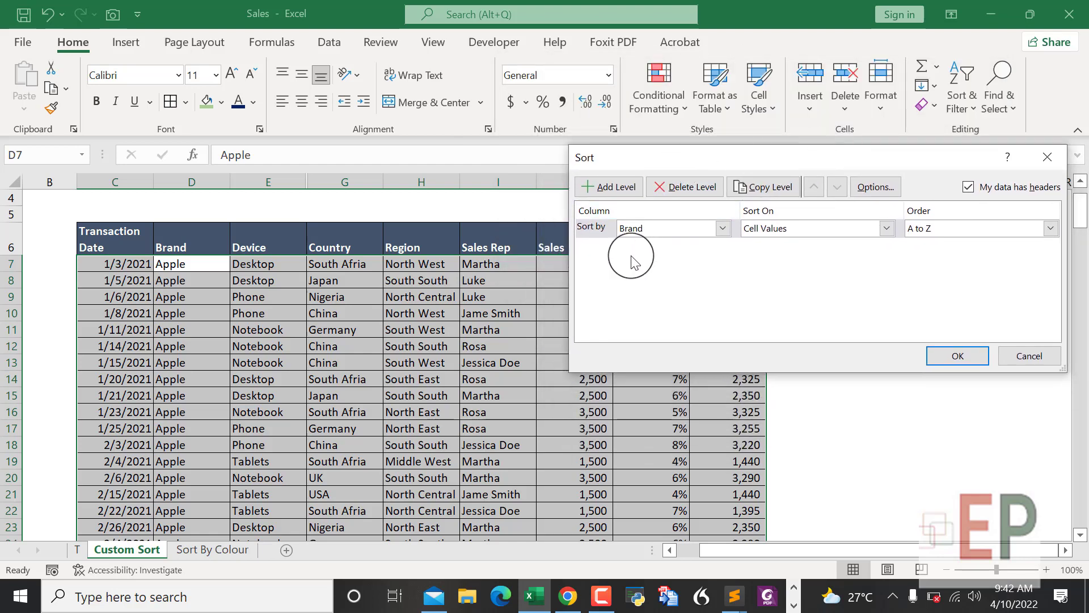
left_click(594, 234)
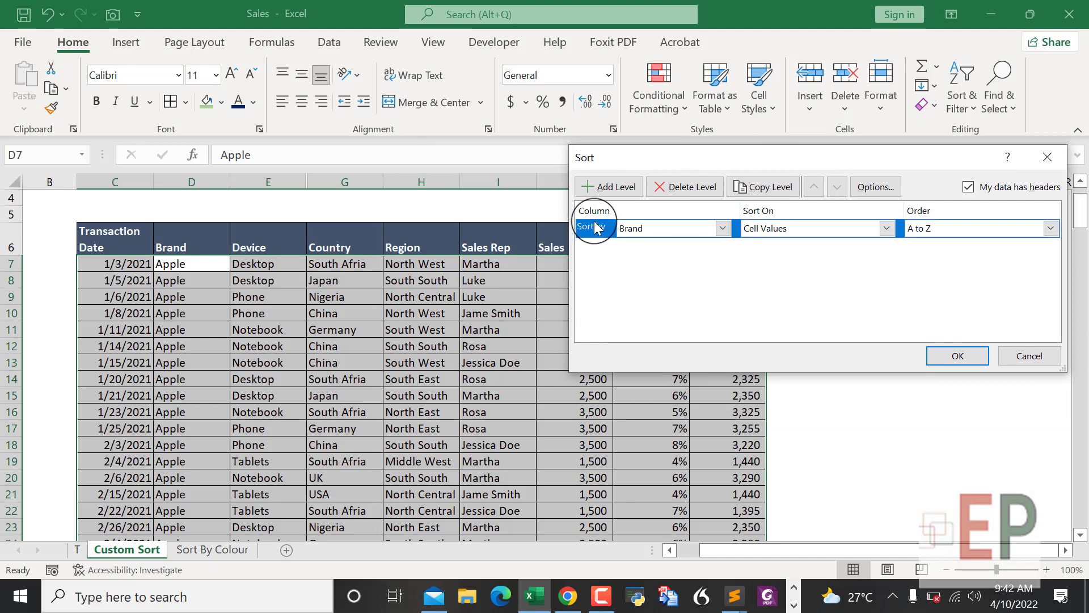
left_click(617, 187)
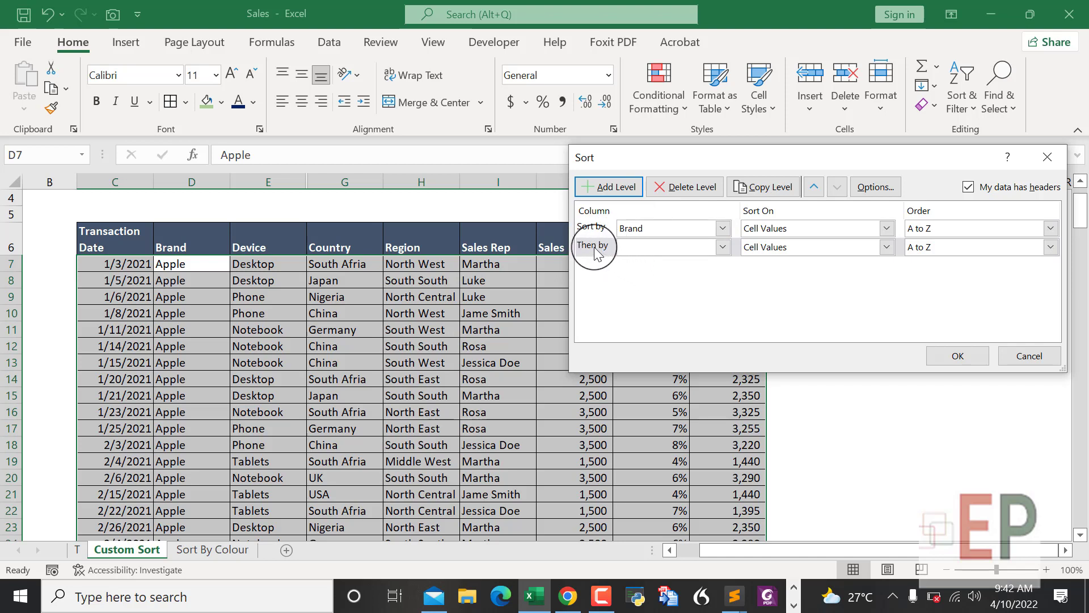
left_click(634, 255)
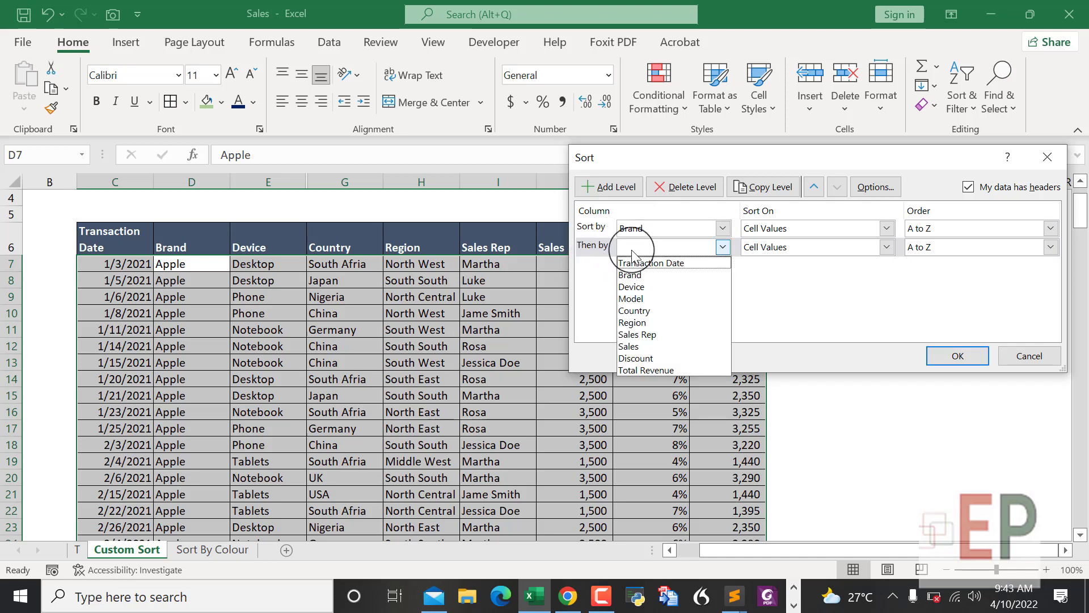
left_click(638, 287)
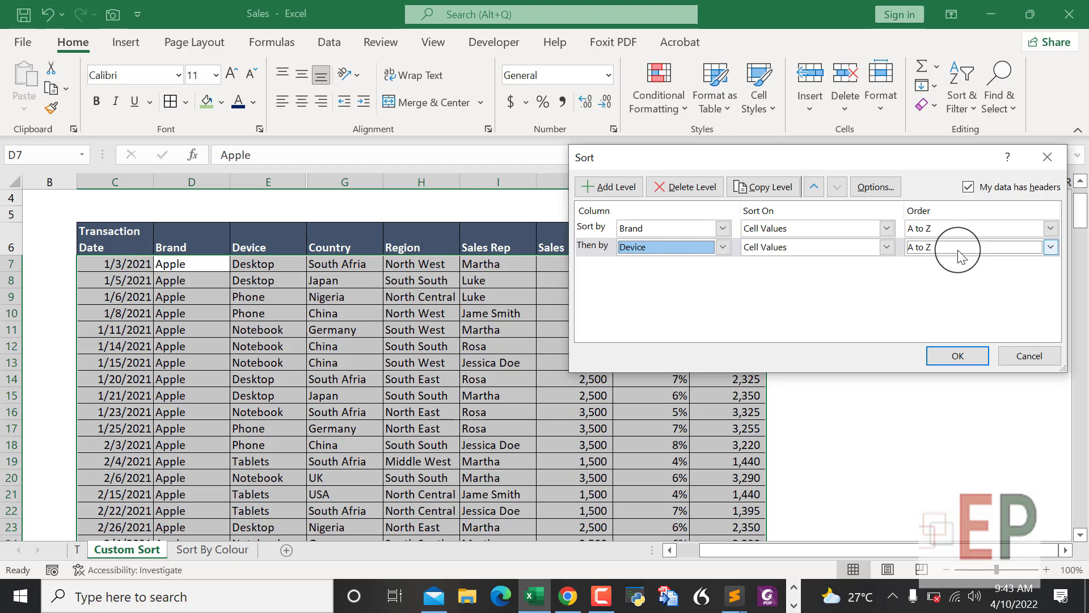
Start a custom list for the Device order and paste in the entries Phone,Notebook,Desktop,Tablets copied from the Sublime Text notes
left_click(958, 251)
left_click(955, 288)
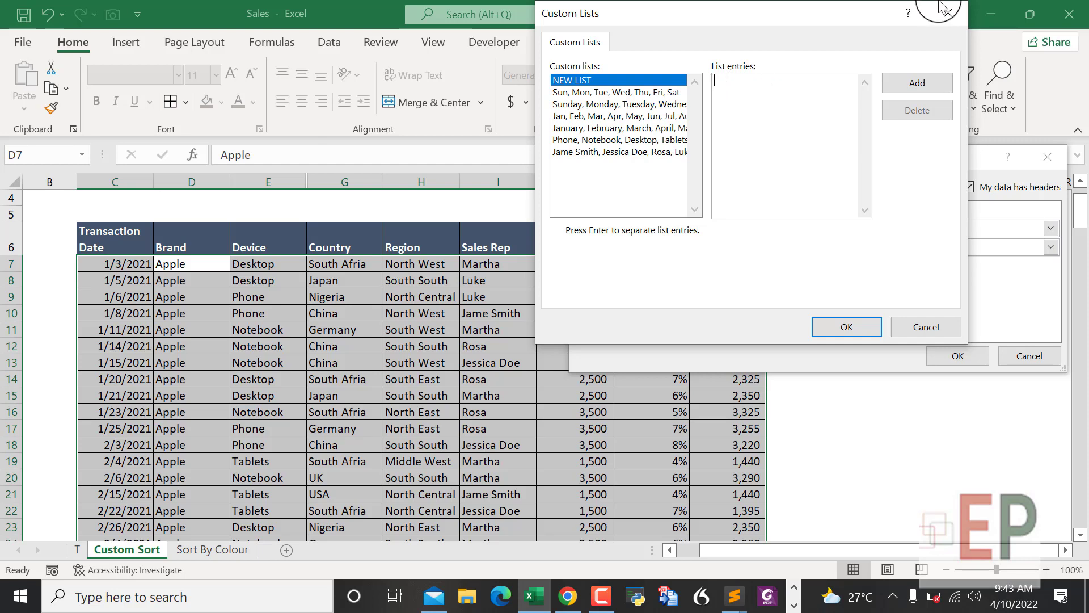
left_click(733, 595)
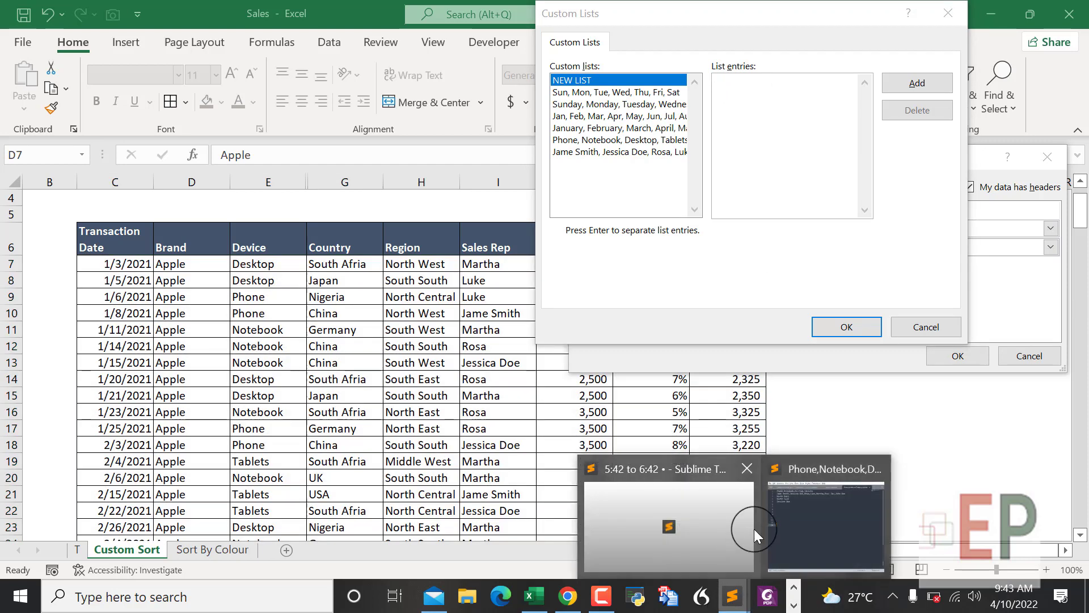
left_click(814, 544)
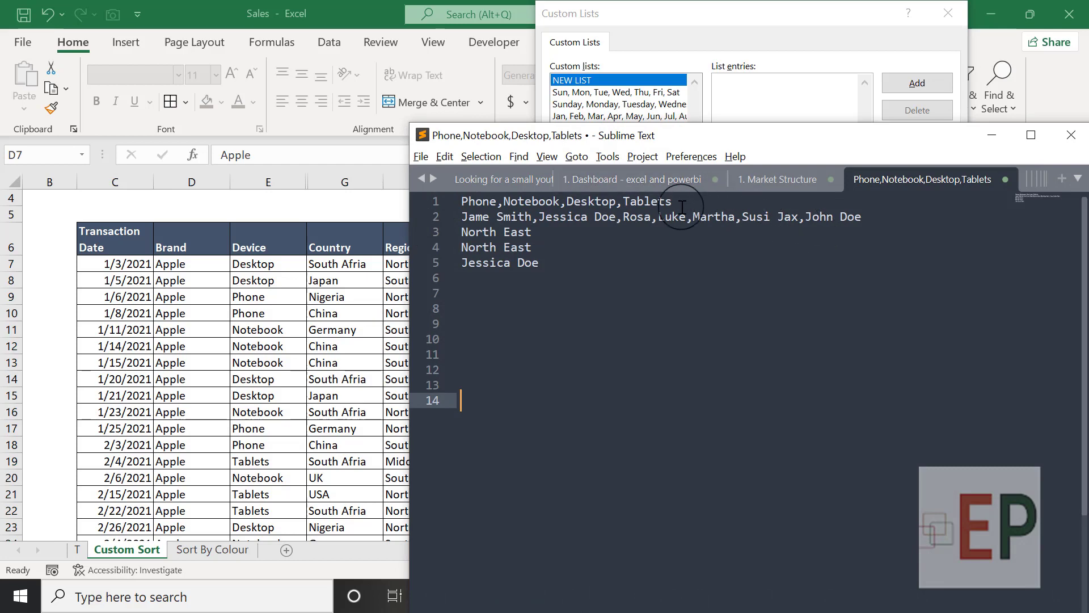
left_click_drag(674, 201, 426, 203)
key("ctrl+c")
left_click(722, 6)
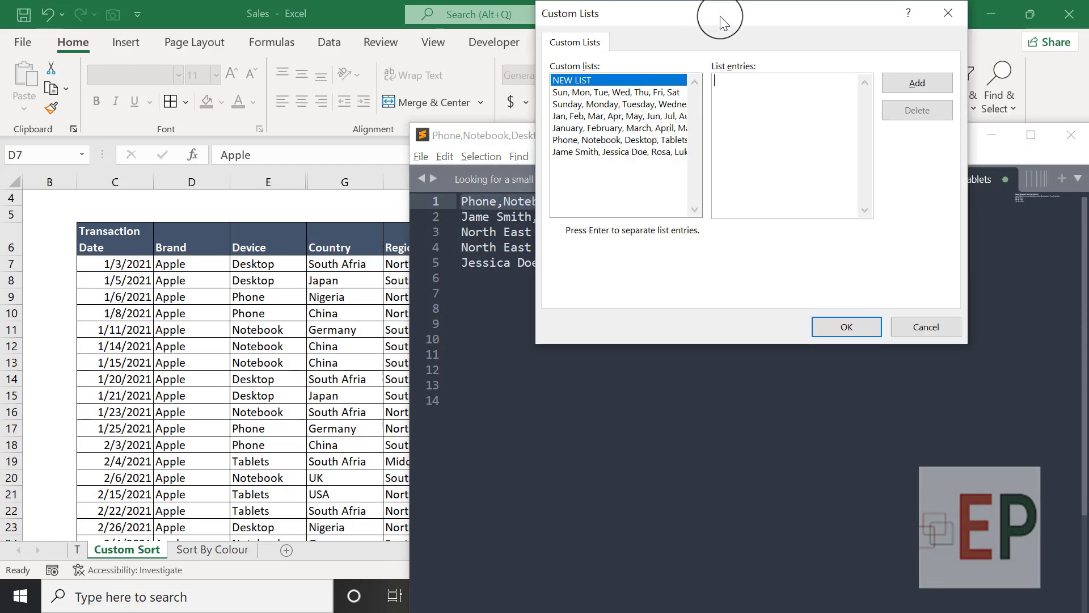
left_click(741, 84)
key("ctrl+v")
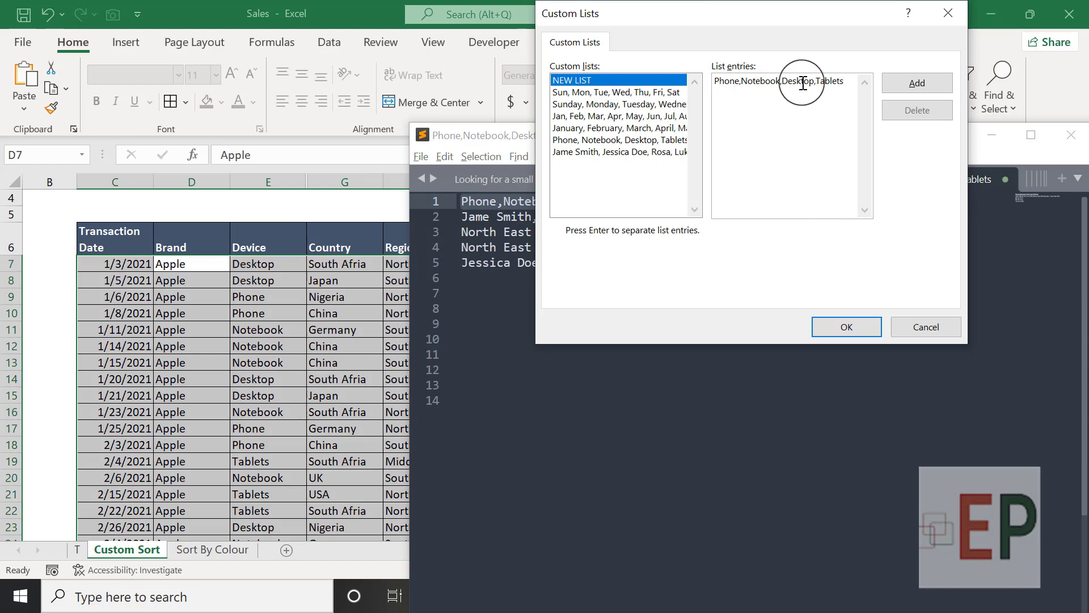
Reorder the list entries to Phone, Tablets, Notebook, Desktop and add them as a new custom list
double_click(826, 83)
left_click(826, 83)
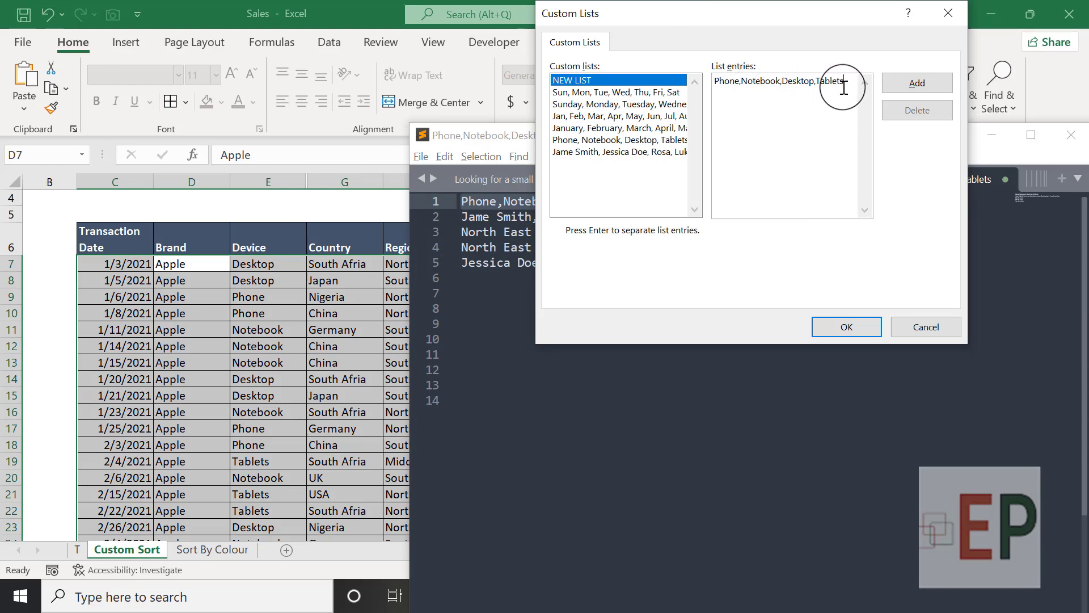
left_click_drag(846, 87, 819, 85)
key("Delete")
left_click(743, 81)
type("Tablets")
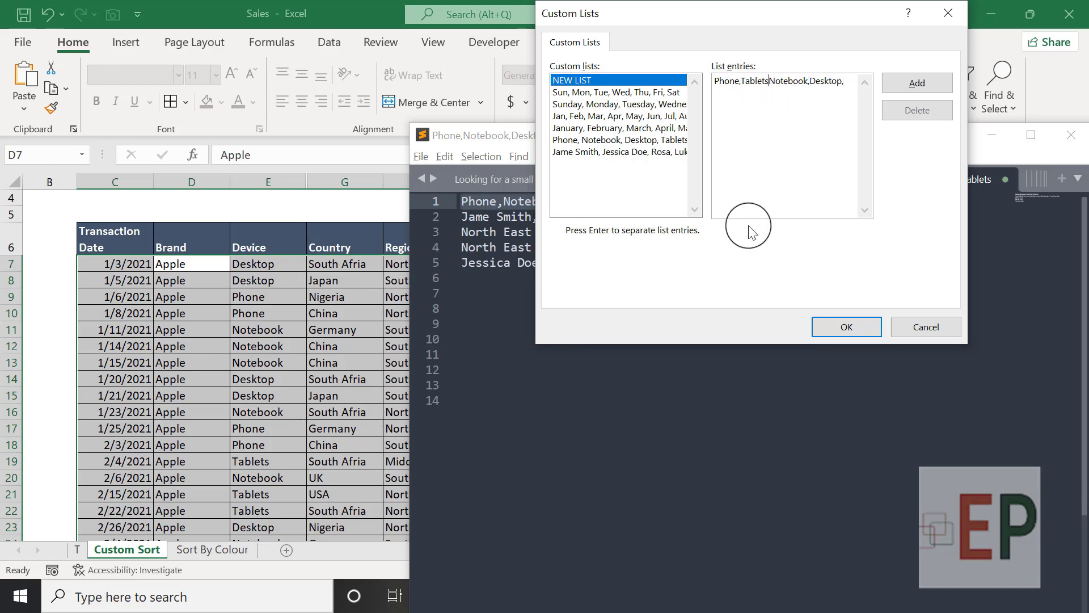
type(",")
left_click(852, 189)
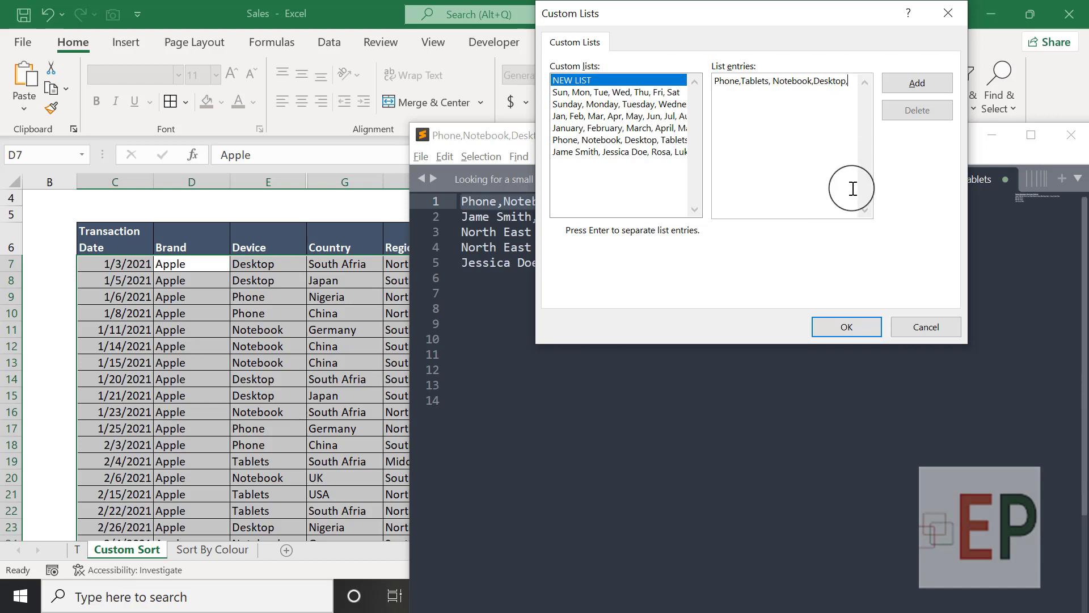
key("BackSpace")
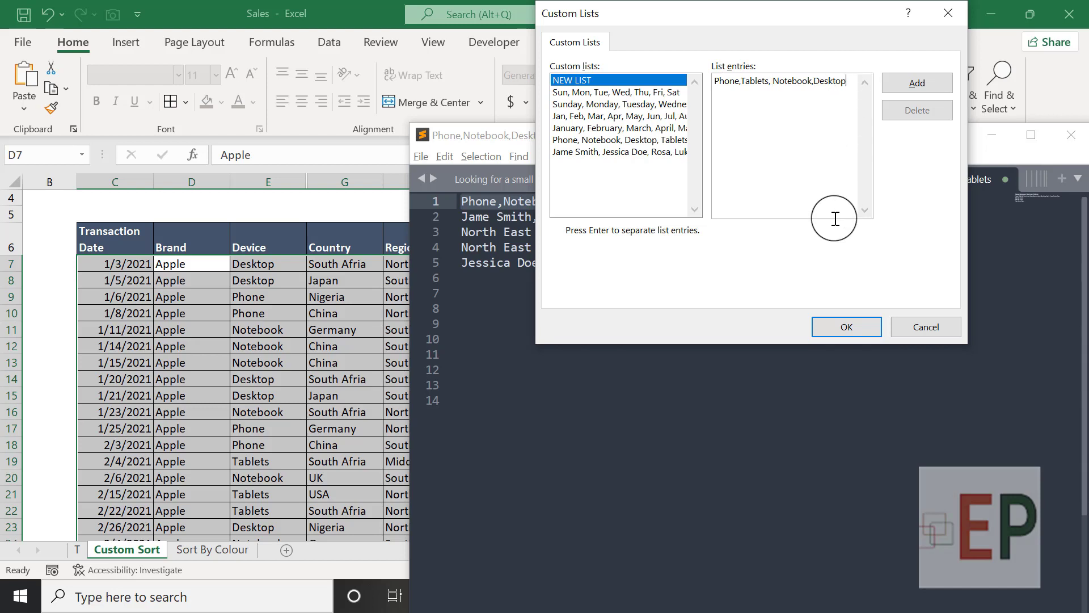
left_click(915, 90)
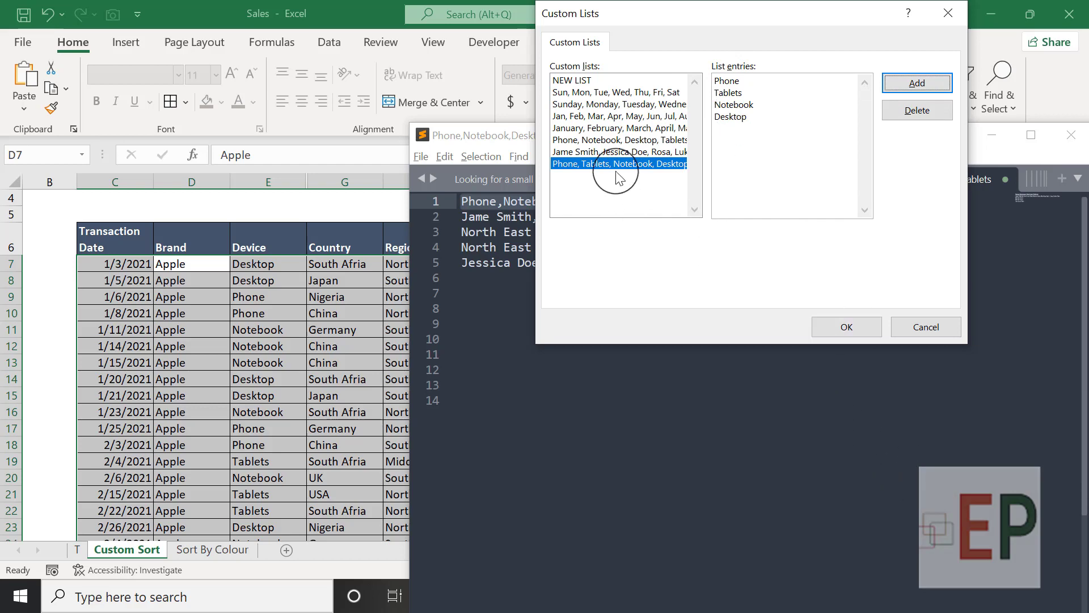
Use the new custom list as the Device order and sort the table by Brand and Device
left_click(858, 329)
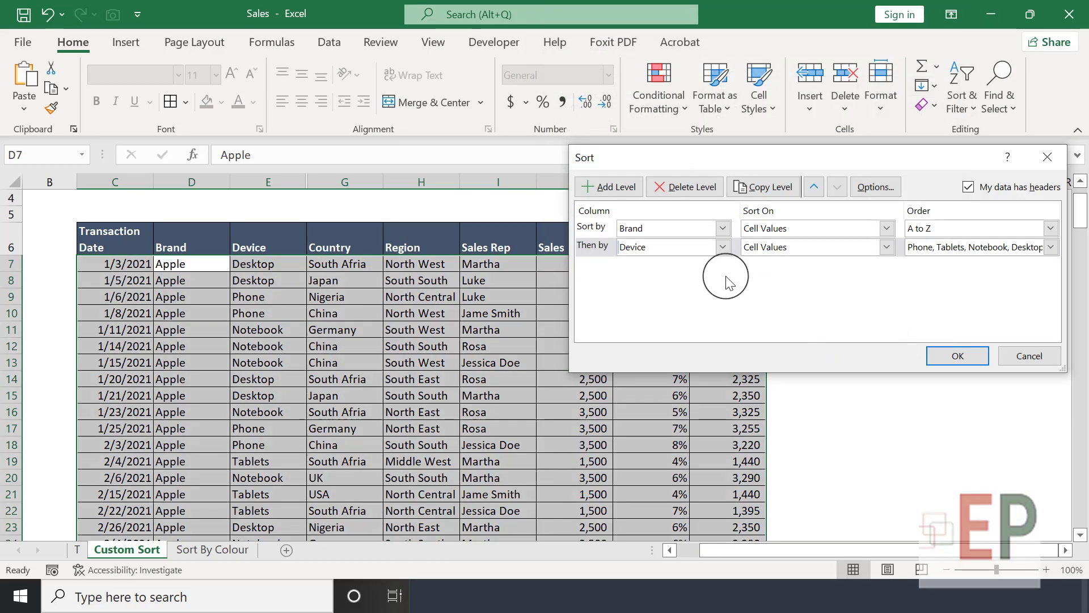
left_click(963, 360)
scroll(297, 248, "up", 1)
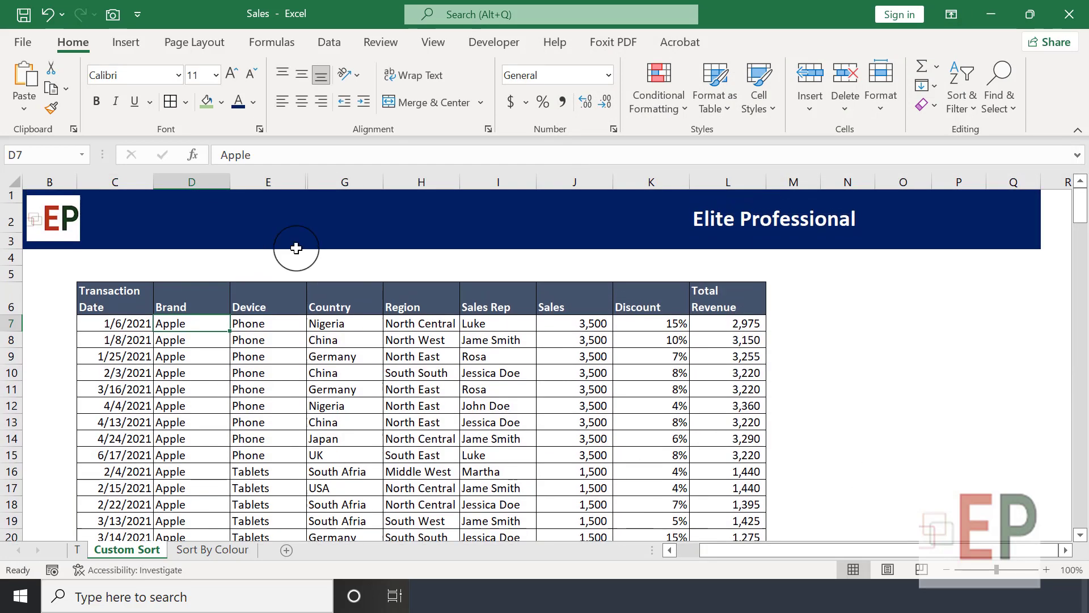
scroll(267, 310, "down", 1)
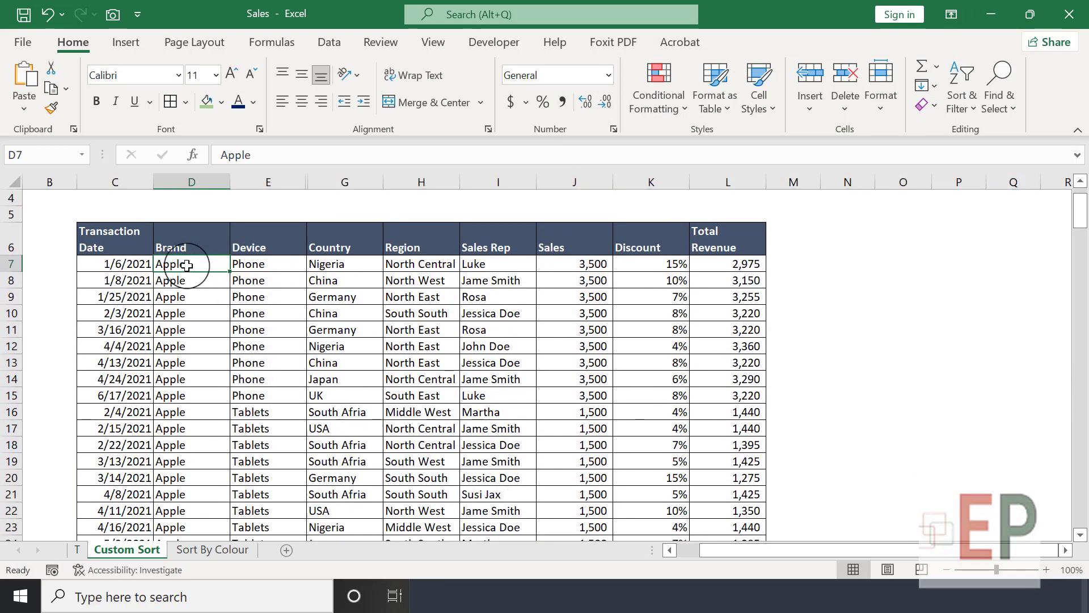
Fill the Apple cells D7:D29 in the Brand column with light orange
left_click_drag(187, 265, 174, 537)
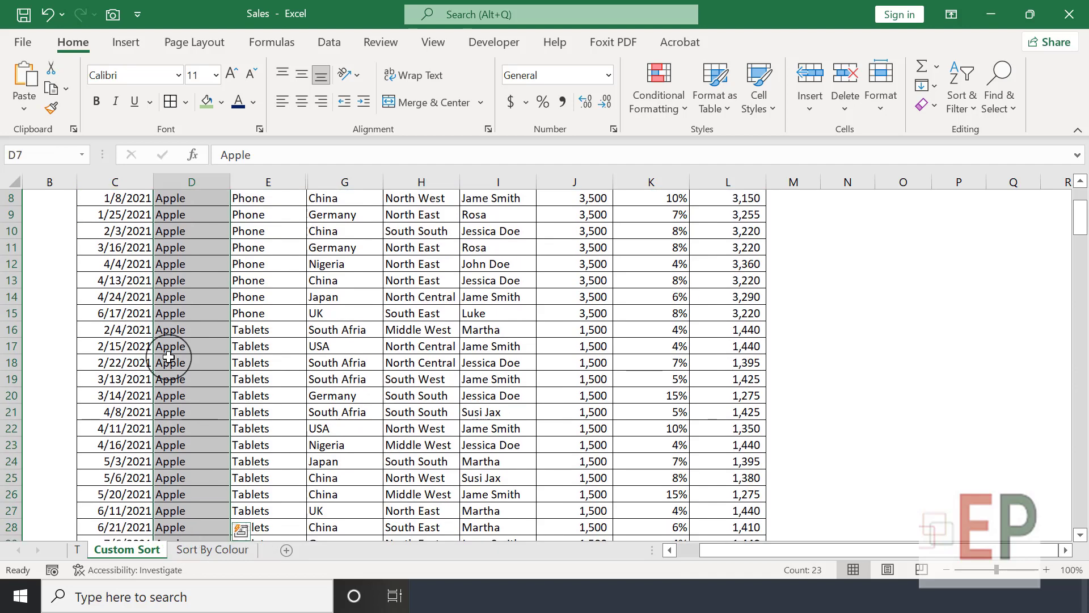
left_click(222, 102)
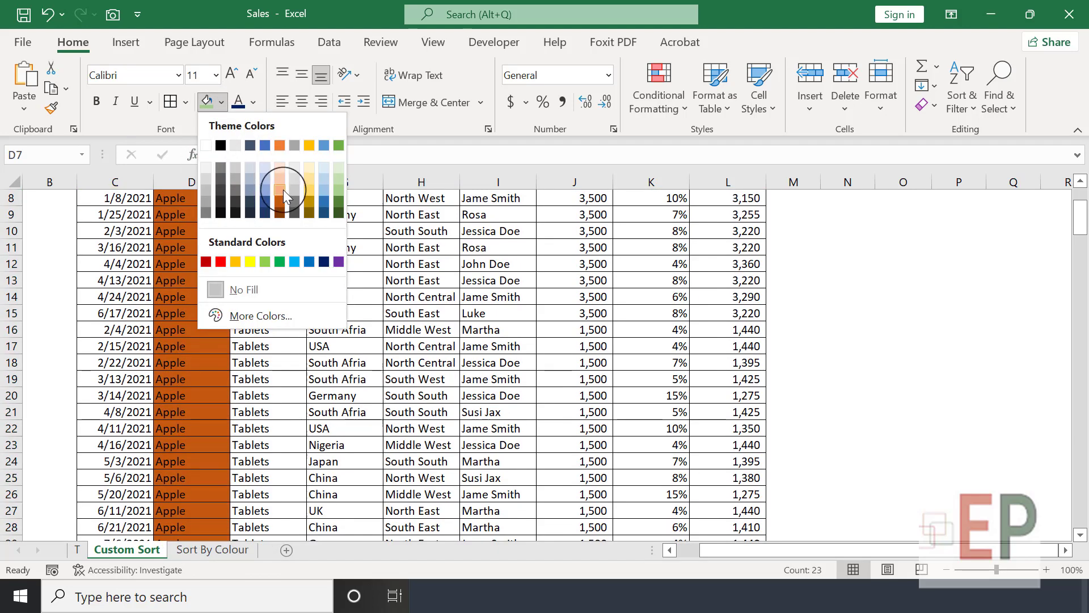
left_click(281, 186)
Fill the Apple rows' Phone cells E7:E15 in the Device column with light blue
scroll(281, 188, "up", 3)
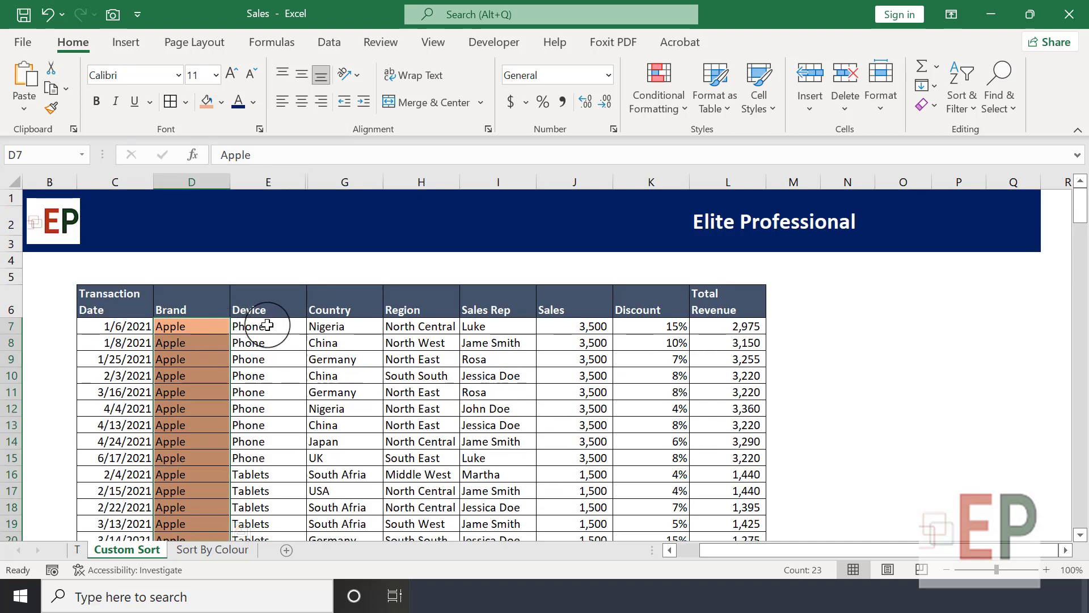
left_click_drag(266, 328, 269, 450)
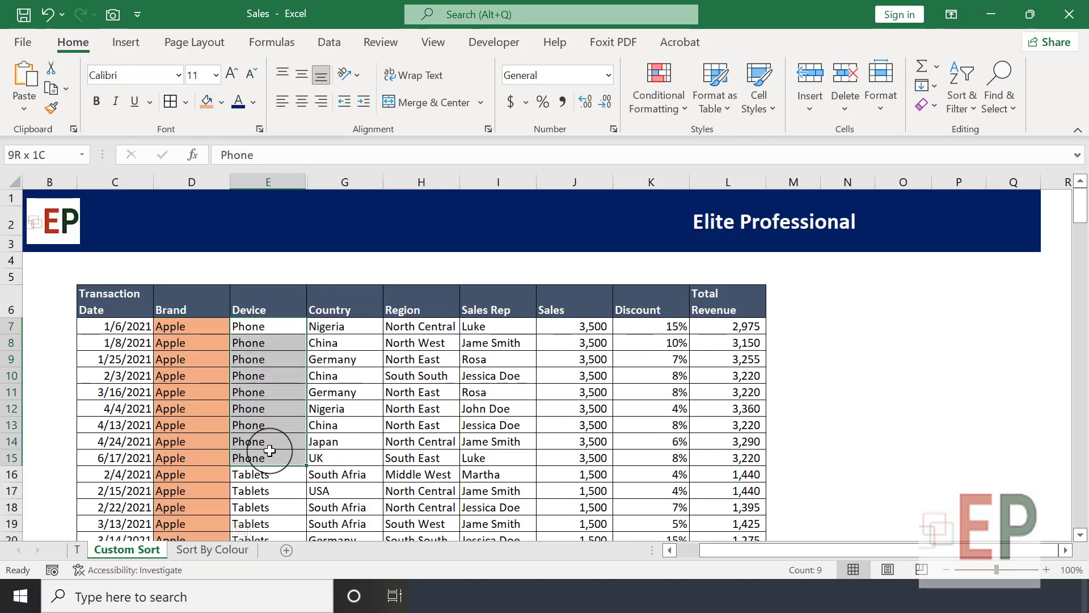
left_click(219, 101)
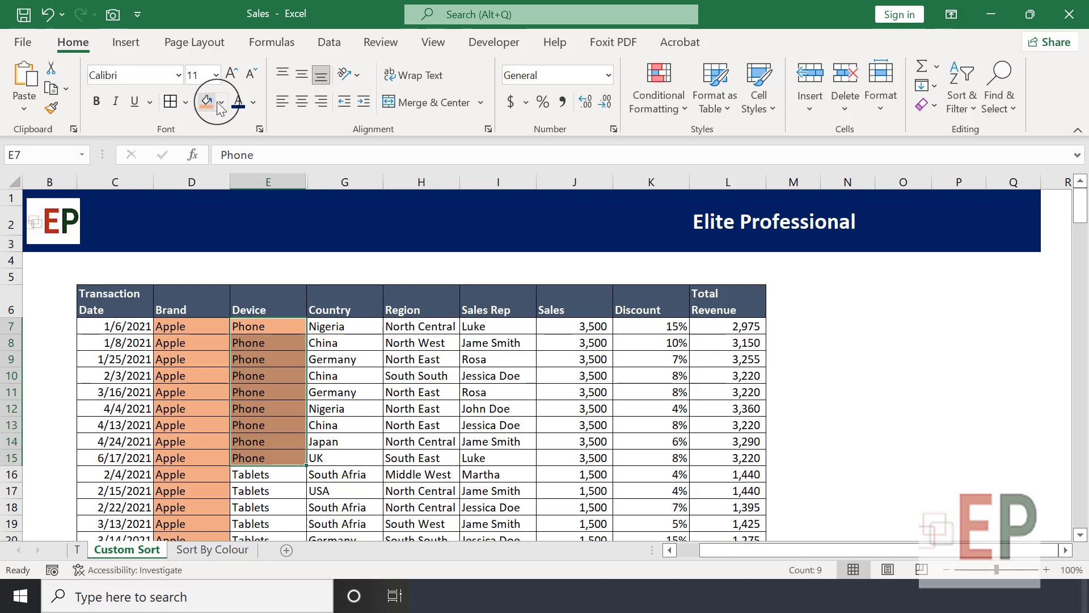
left_click(221, 103)
left_click(261, 187)
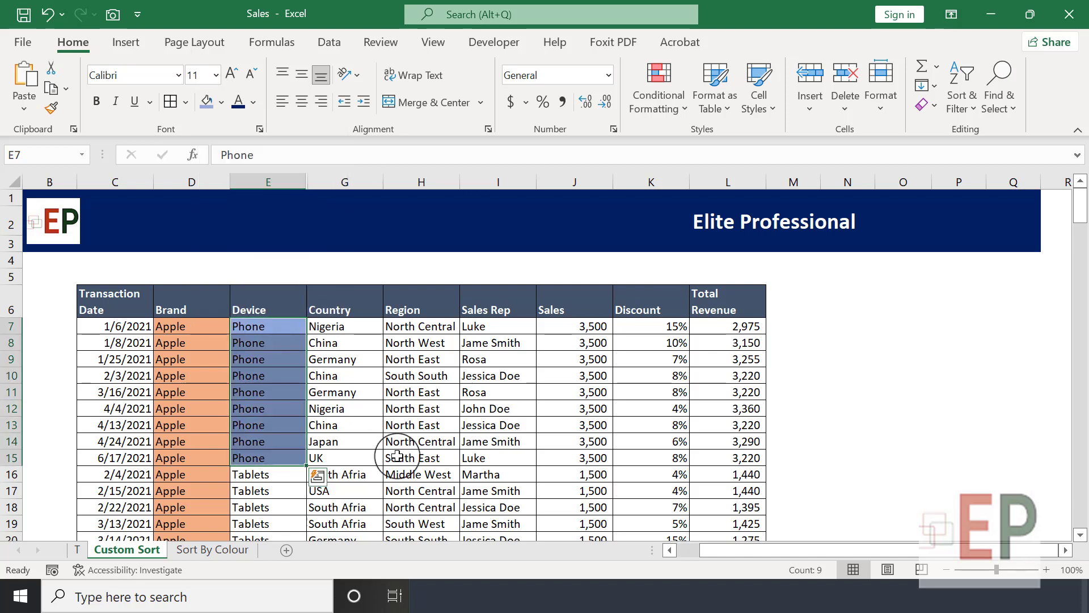
Examine the Country order within the Apple Phone rows
left_click(333, 373)
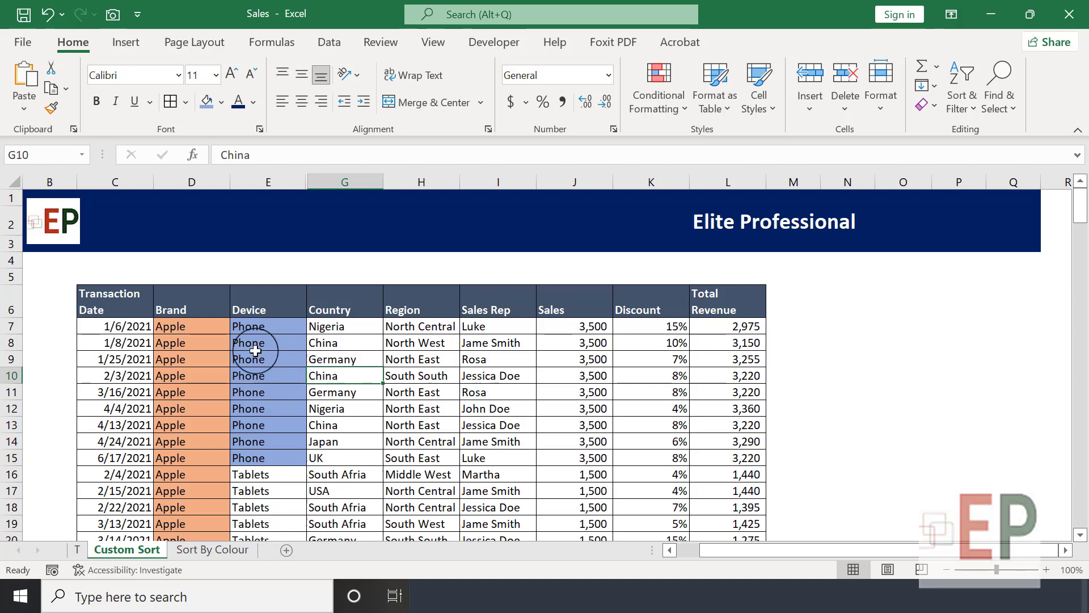
left_click(334, 354)
left_click_drag(330, 390, 328, 409)
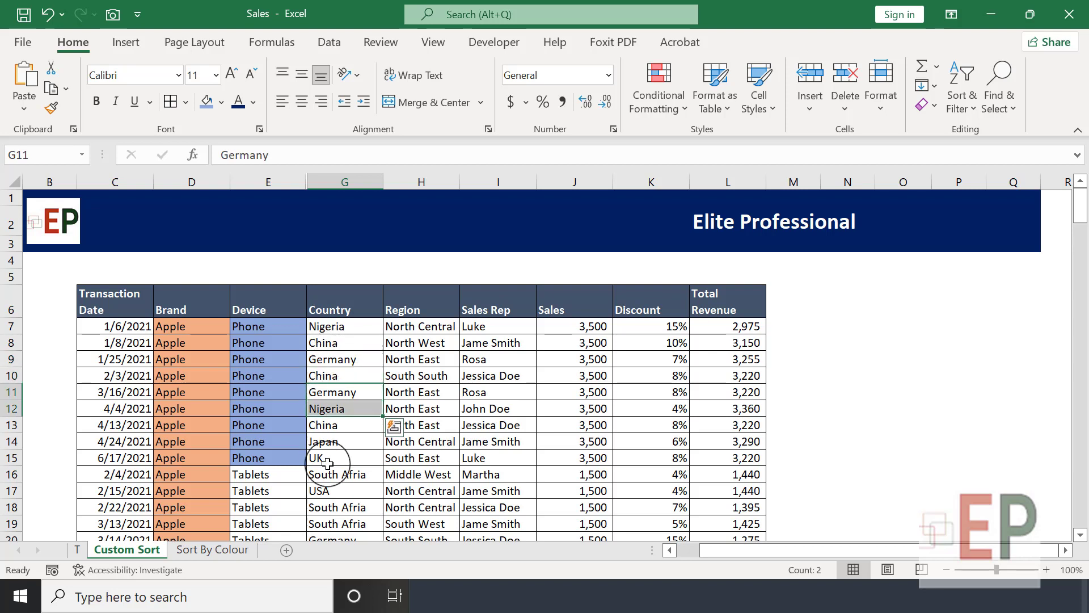
left_click(326, 347)
left_click(331, 369)
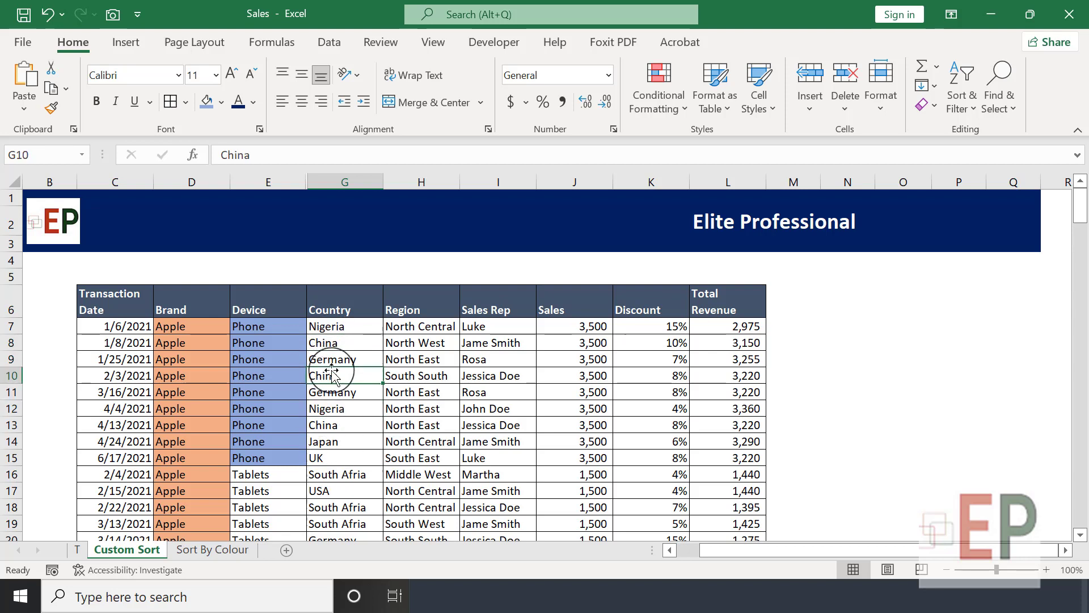
left_click(326, 390)
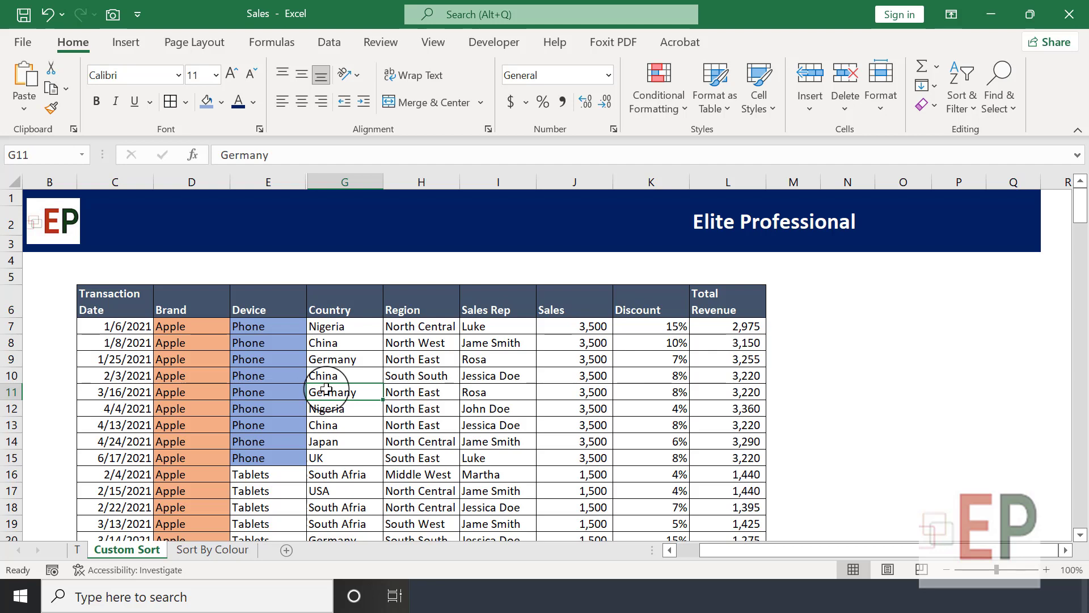
Reopen the custom sort and add a third sort level on Country, below Device, using Cell Values in A to Z order
key("alt")
key("d")
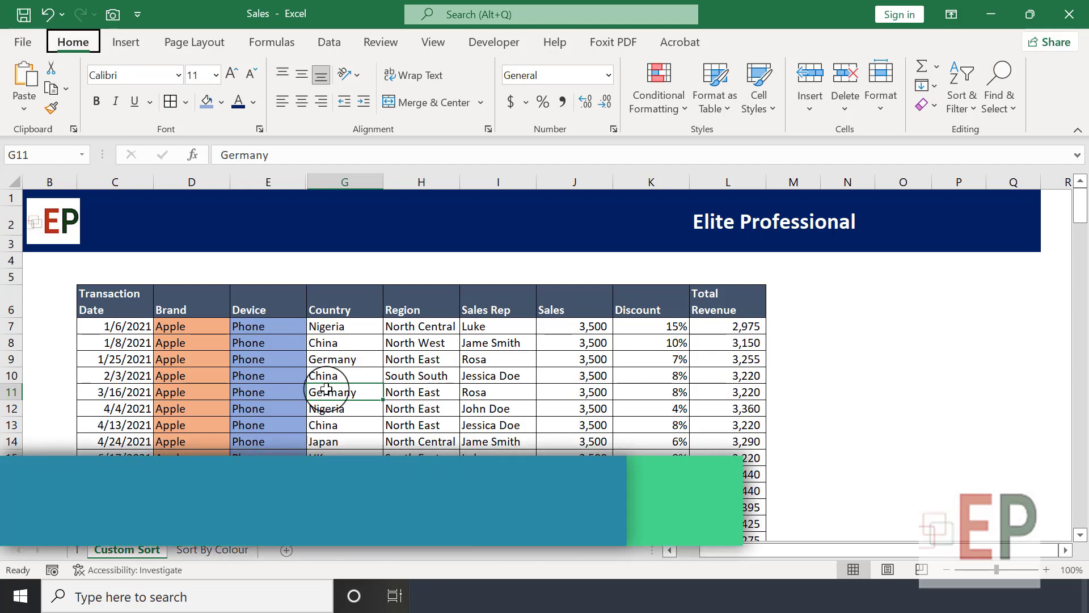
key("s")
key("u")
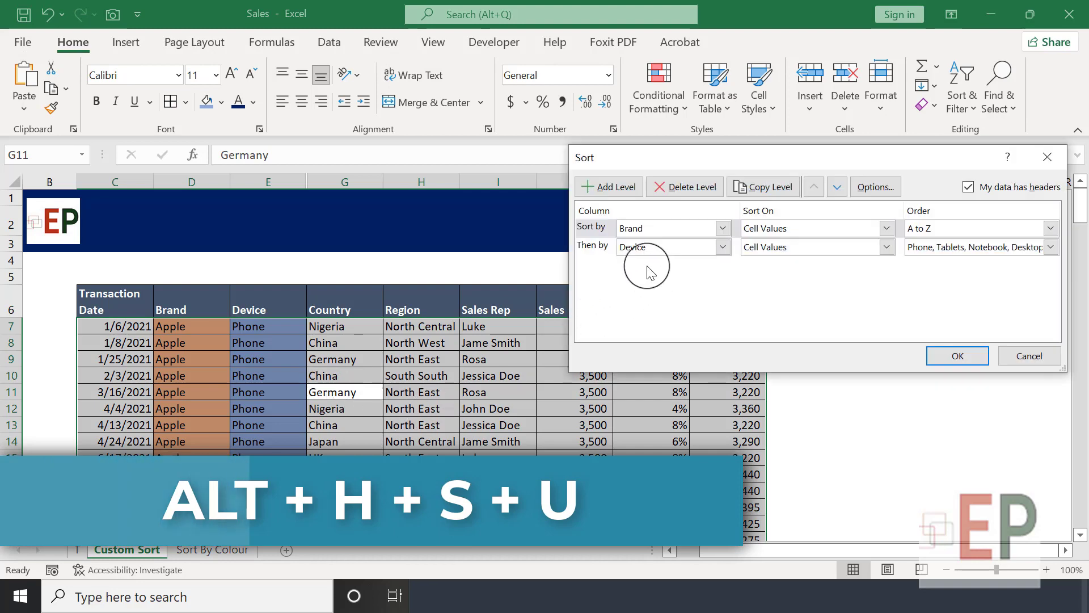
left_click(592, 245)
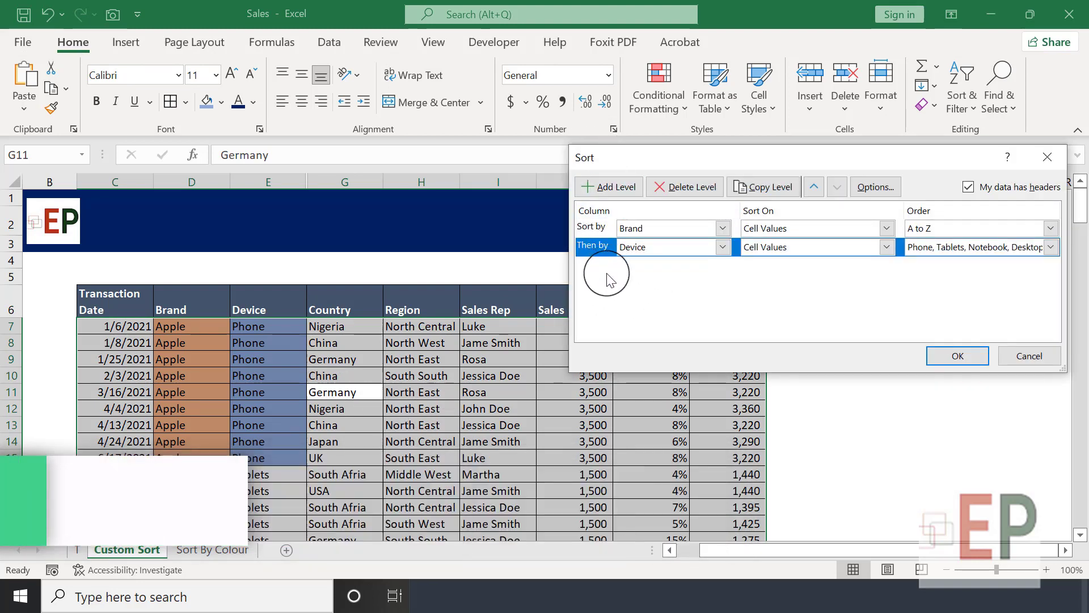
left_click(624, 189)
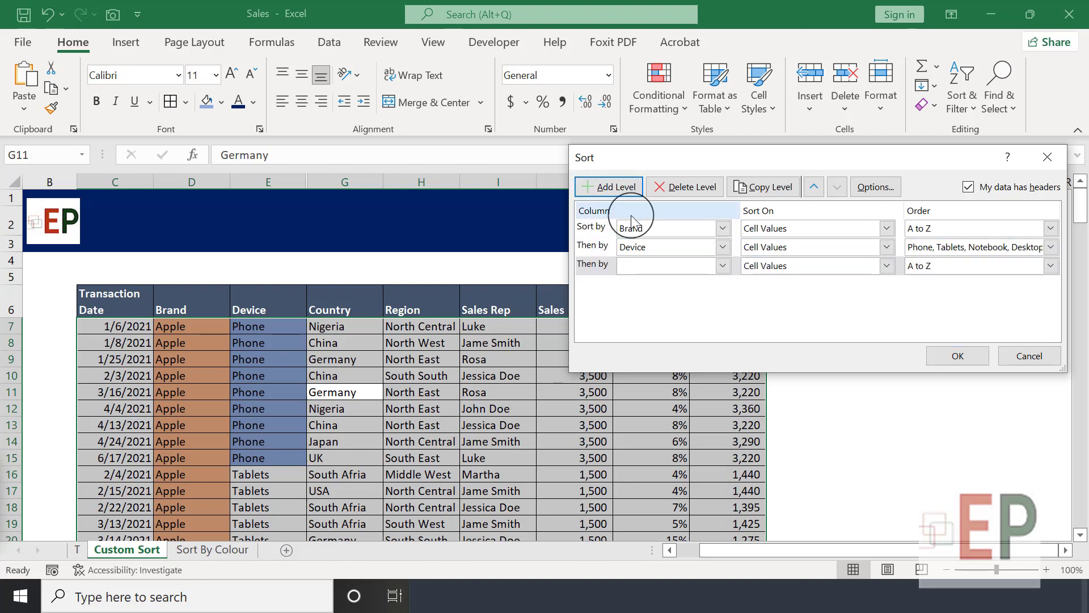
left_click(681, 270)
left_click(657, 327)
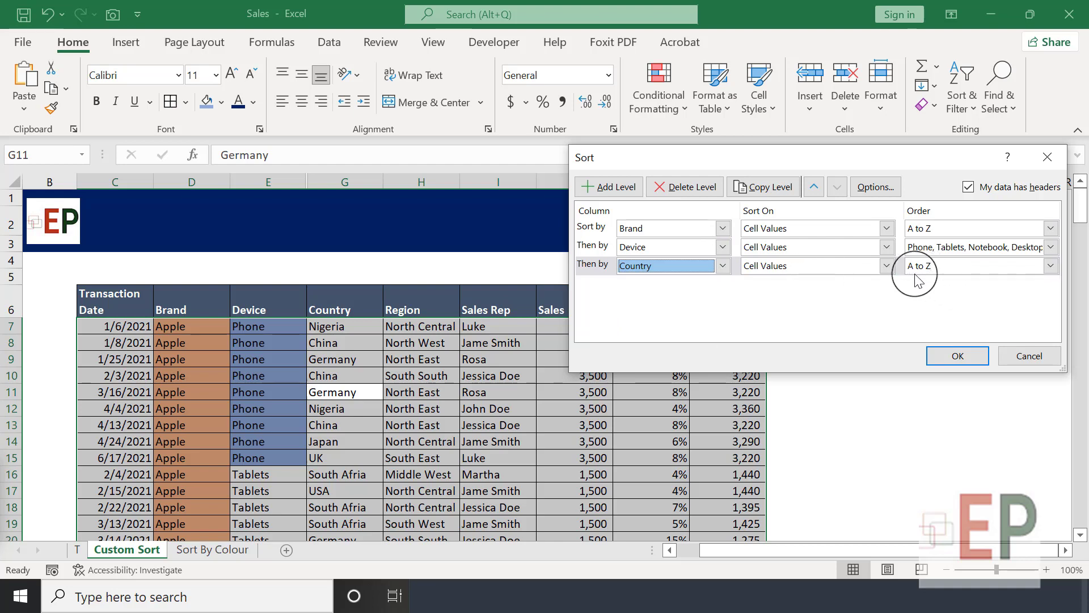
Apply the three-level sort by Brand, Device and Country to the sales table
left_click(957, 356)
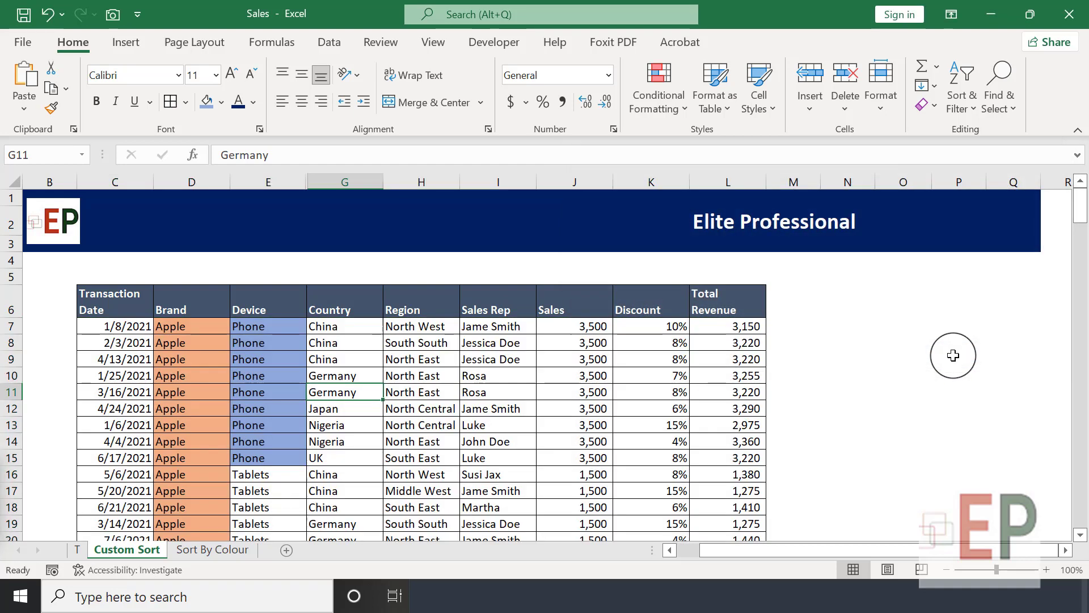
left_click(280, 440)
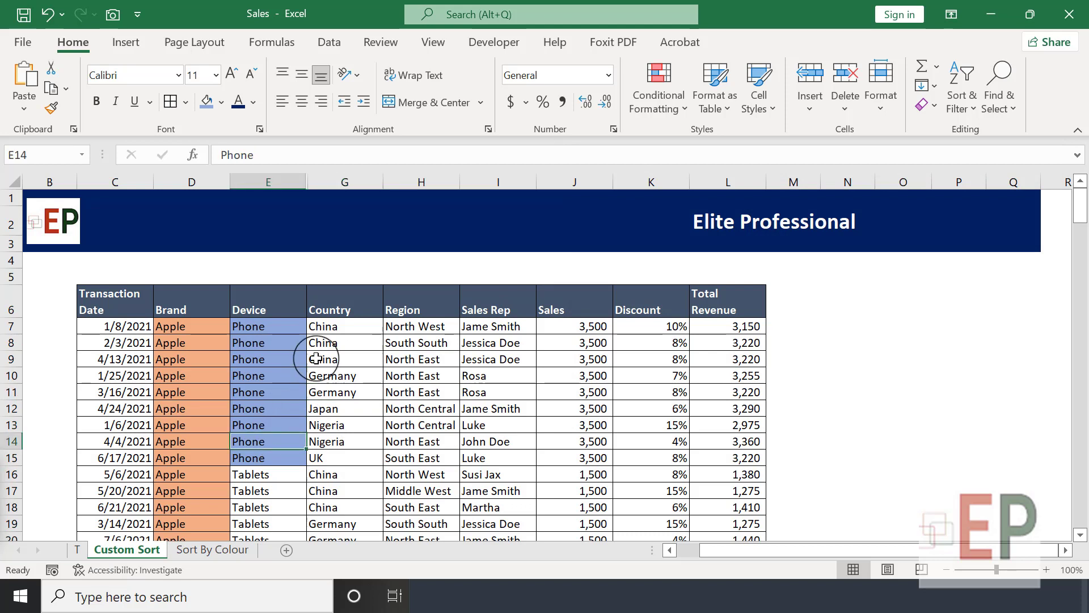
Fill the China cells G7:G9 in the Country column with light green
left_click(329, 326)
left_click_drag(327, 348, 324, 360)
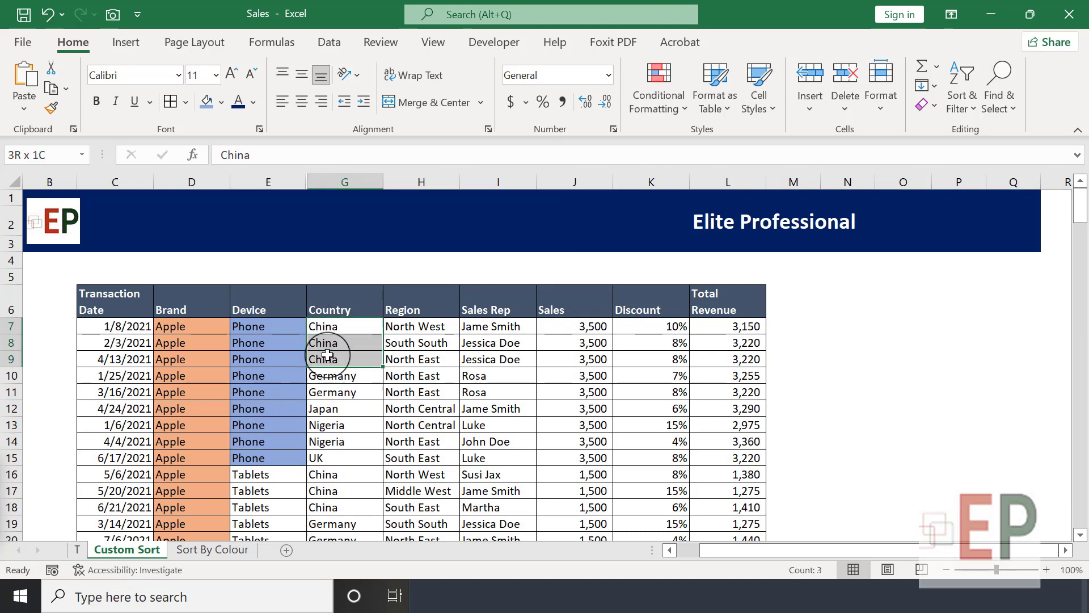
left_click(224, 102)
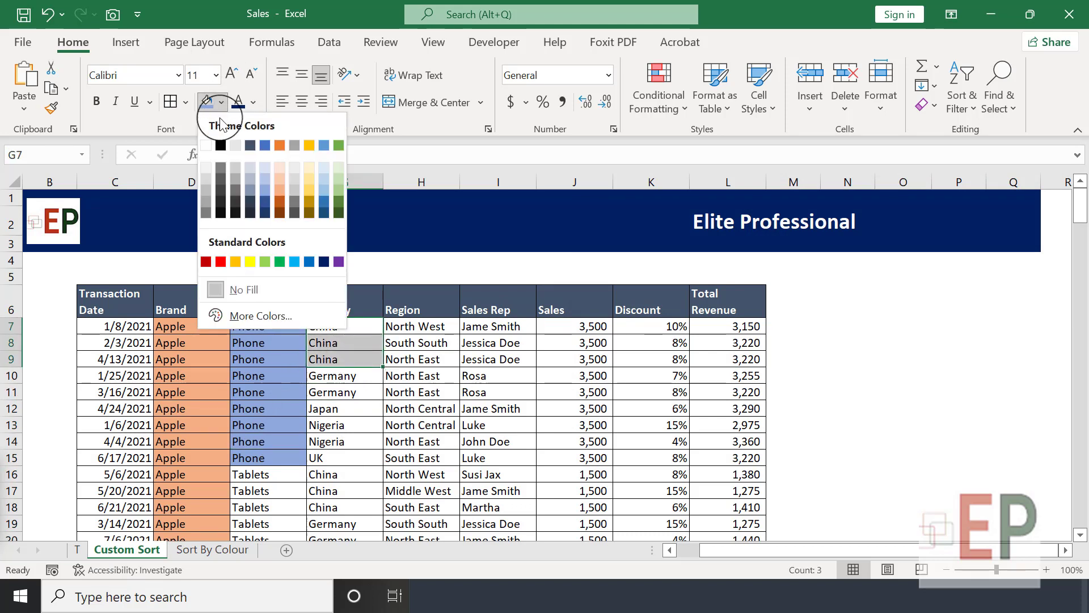
left_click(282, 196)
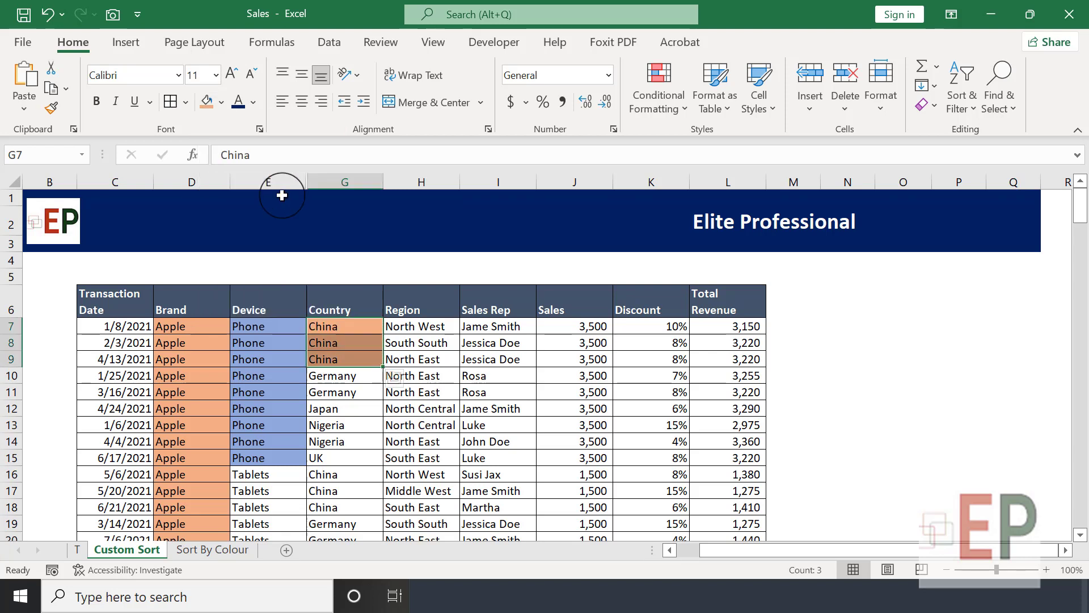
left_click(221, 102)
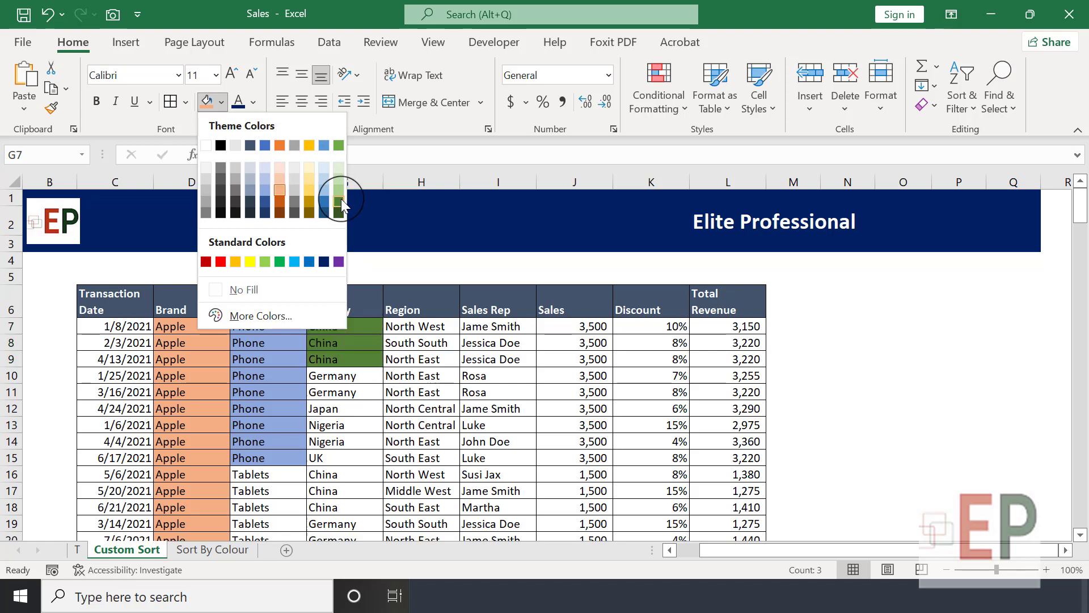
left_click(342, 198)
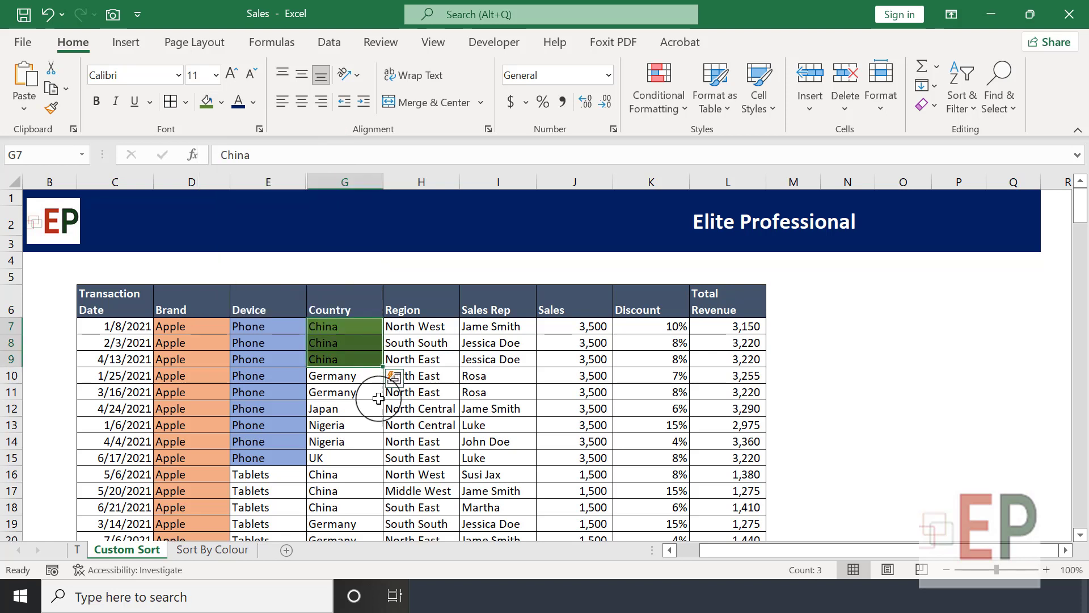
left_click(222, 102)
left_click(339, 197)
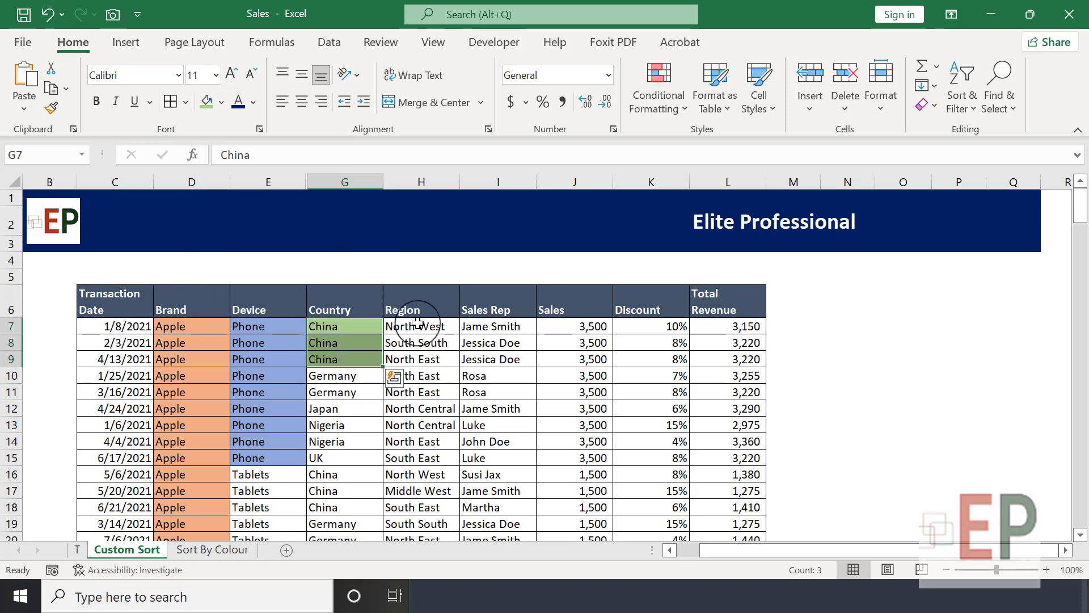
Examine how the sorted Apple rows are grouped by Brand, Device and Country
left_click(372, 458)
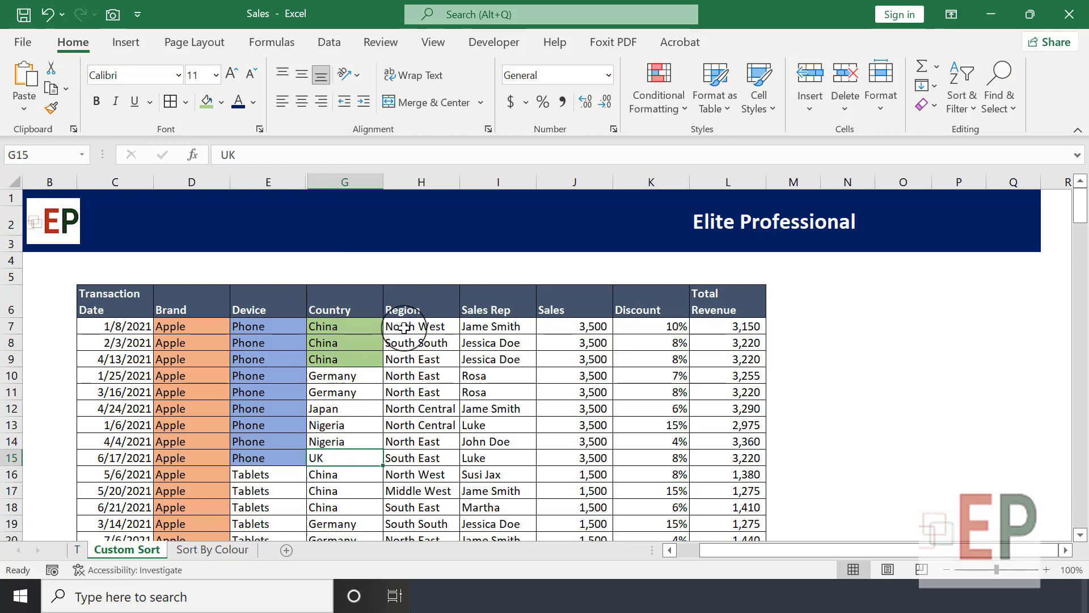
left_click(331, 337)
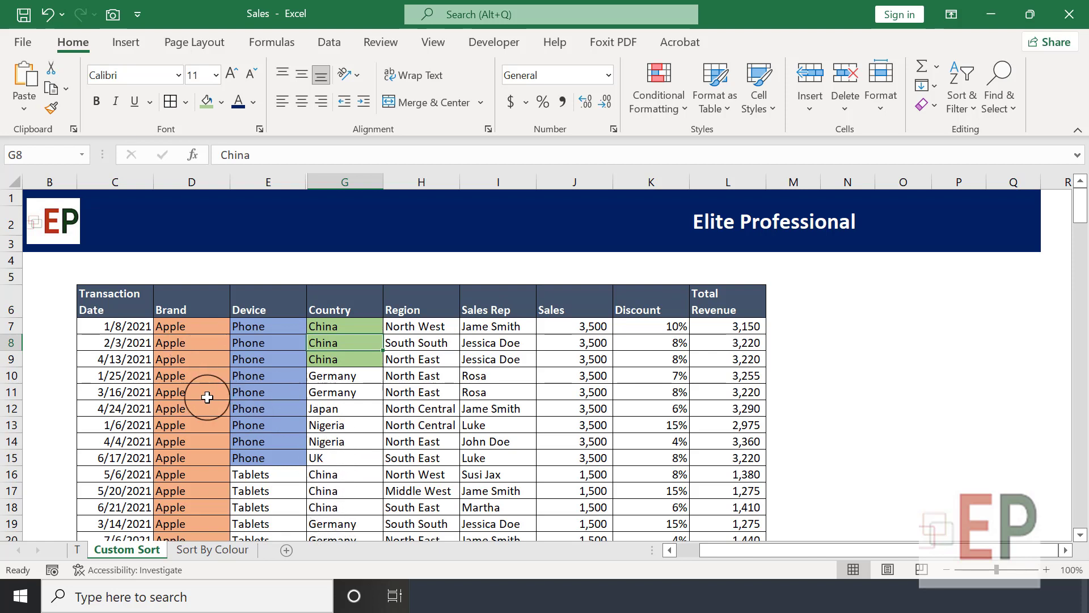
left_click_drag(175, 327, 176, 492)
scroll(178, 440, "down", 4)
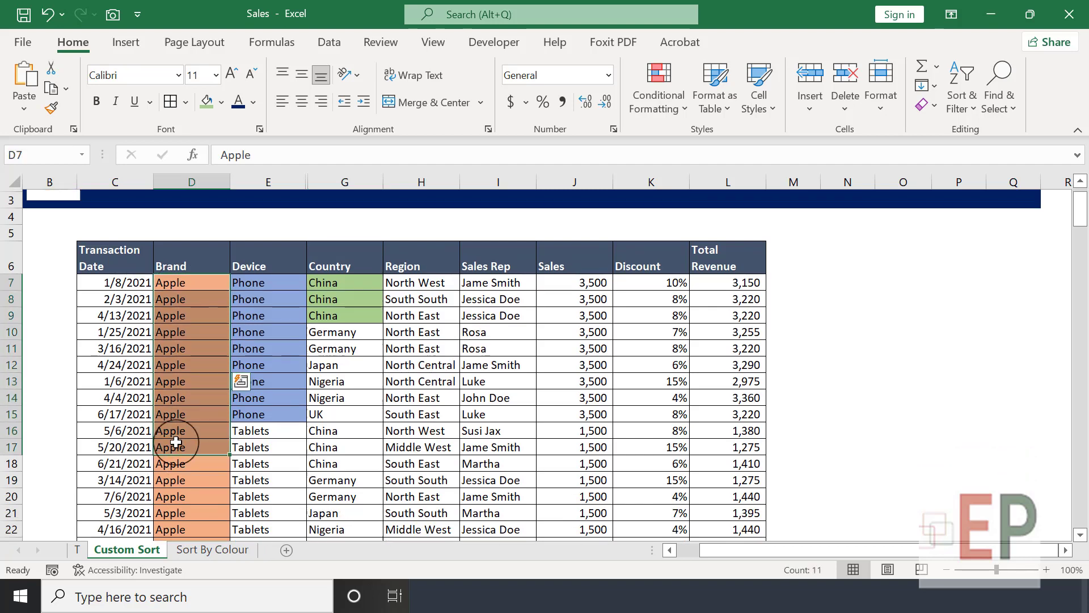
scroll(177, 441, "down", 1)
scroll(180, 434, "up", 4)
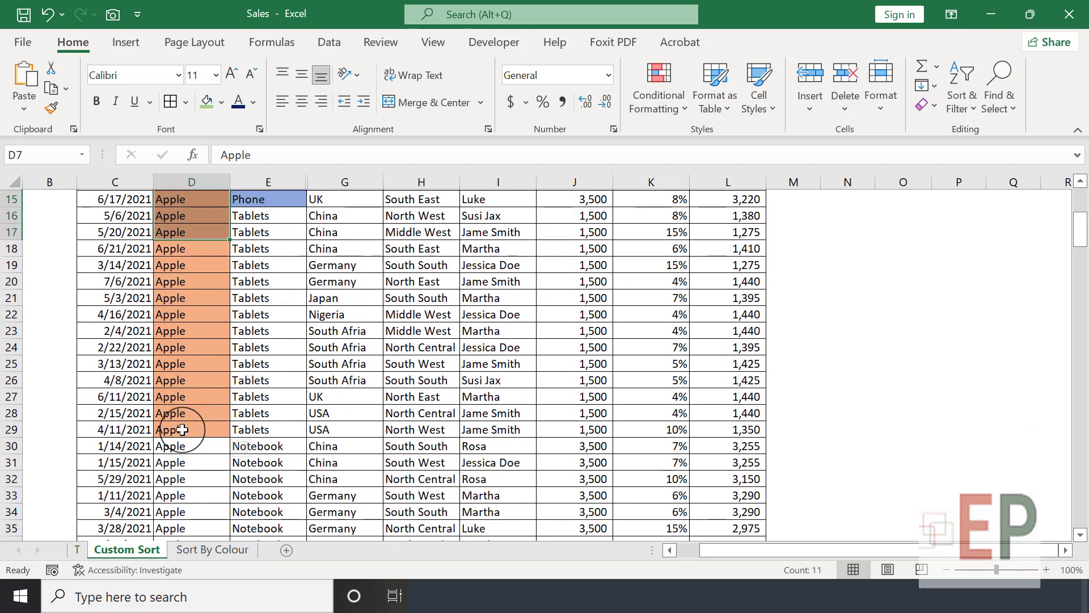
left_click(263, 268)
left_click_drag(263, 268, 257, 395)
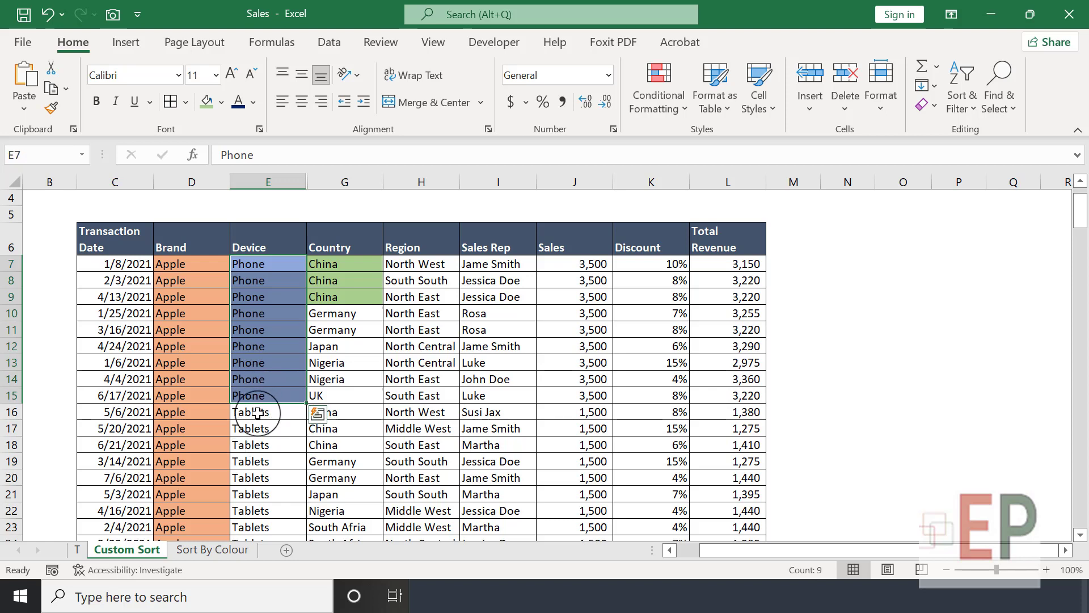
left_click(258, 411)
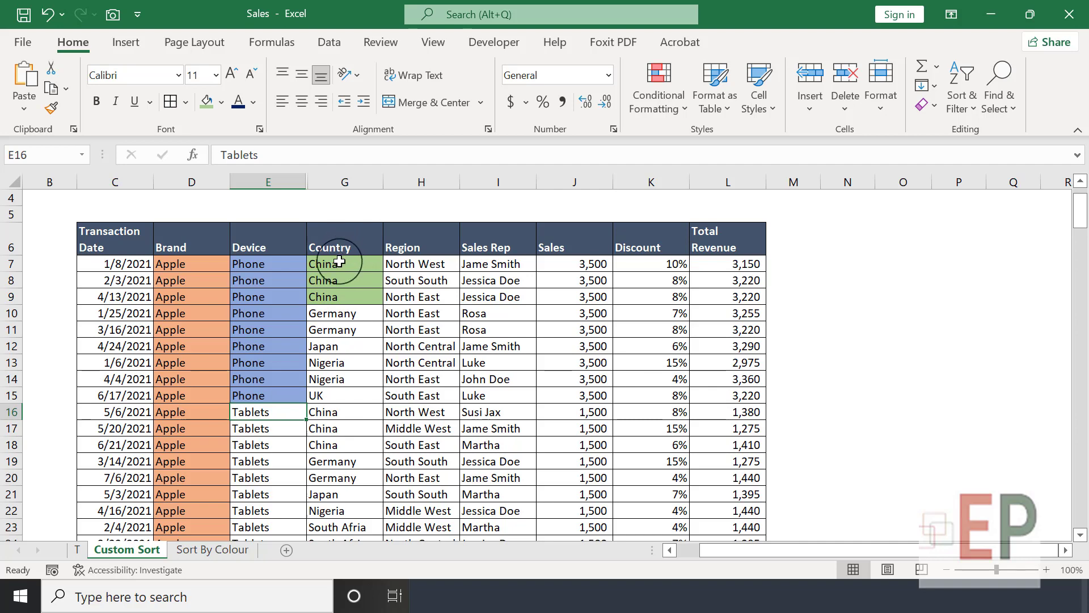
left_click_drag(348, 263, 348, 281)
Fill the Apple rows' Tablets cells E16:E29 in the Device column with pale orange
left_click_drag(264, 409, 252, 528)
left_click(218, 104)
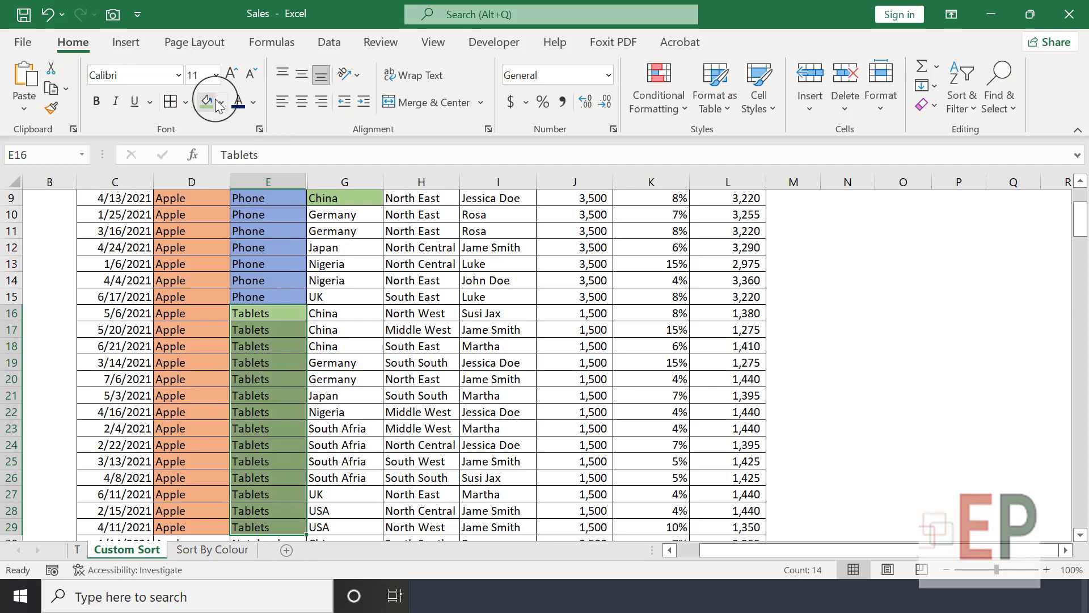
scroll(280, 307, "up", 2)
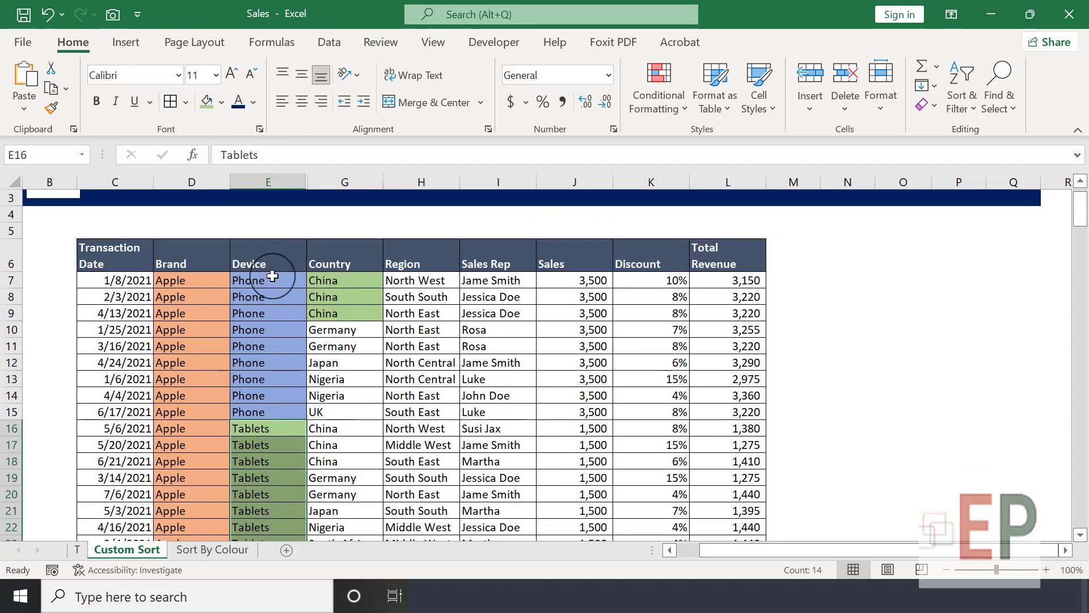
left_click(221, 102)
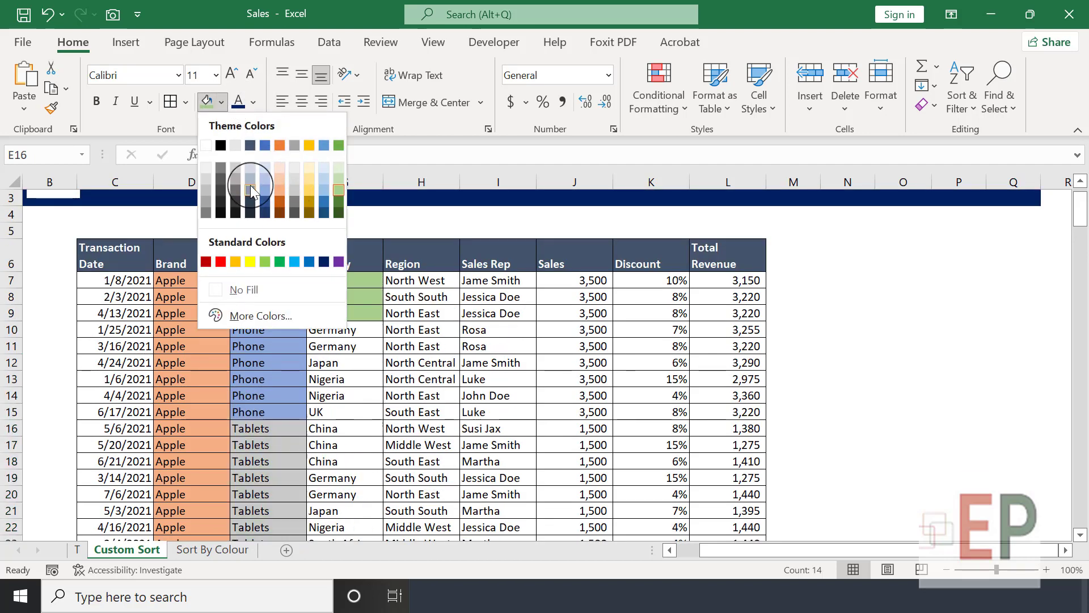
left_click(277, 175)
Compare the Country order within the Apple Phone rows and the Apple Tablets rows
scroll(316, 340, "down", 1)
scroll(316, 341, "down", 1)
scroll(316, 341, "up", 1)
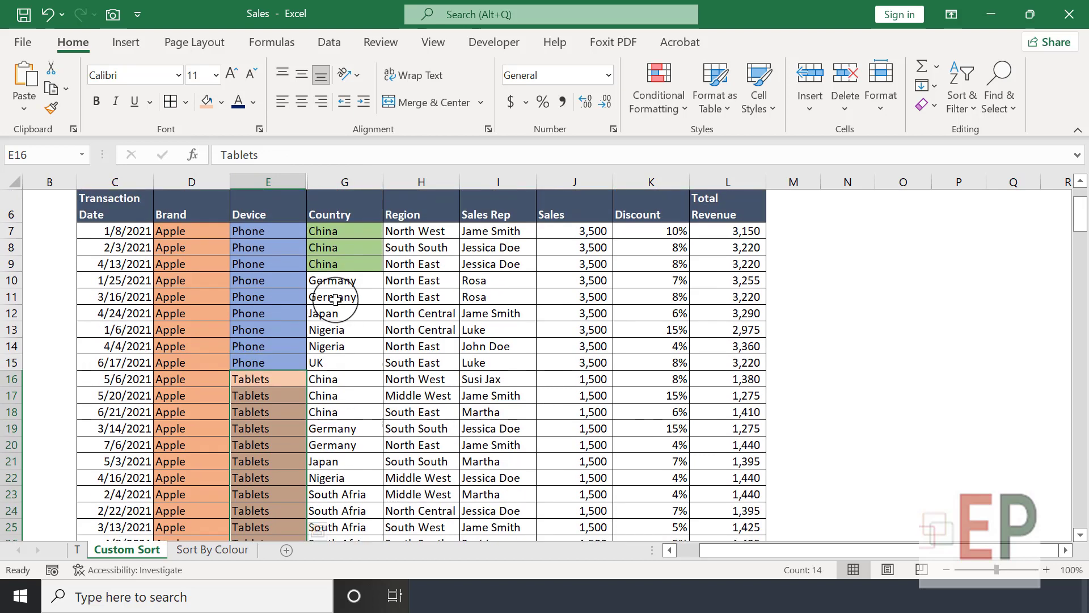
left_click(321, 234)
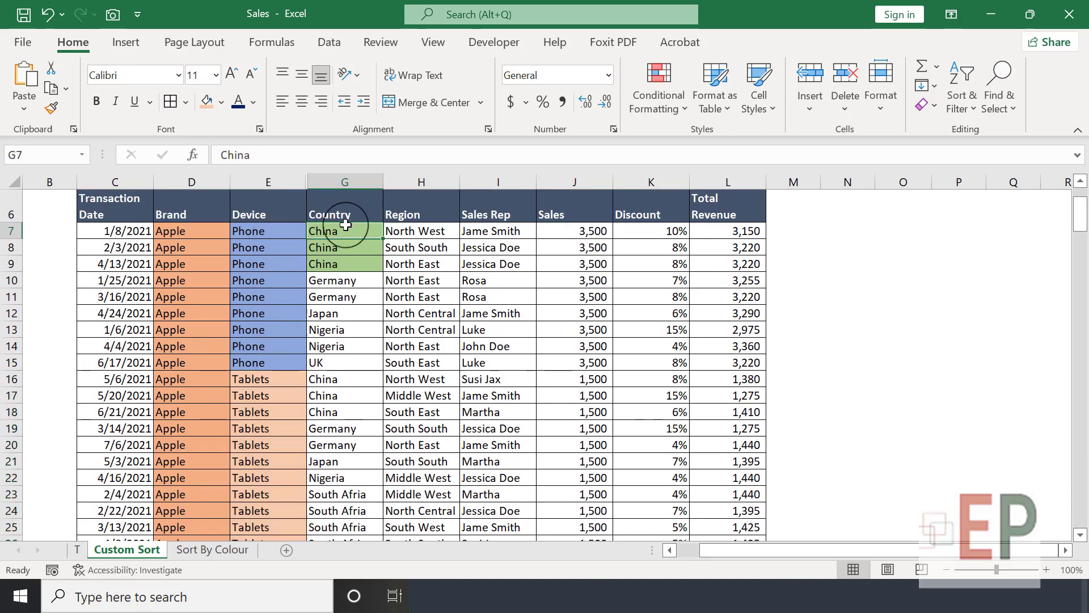
left_click_drag(344, 230, 244, 355)
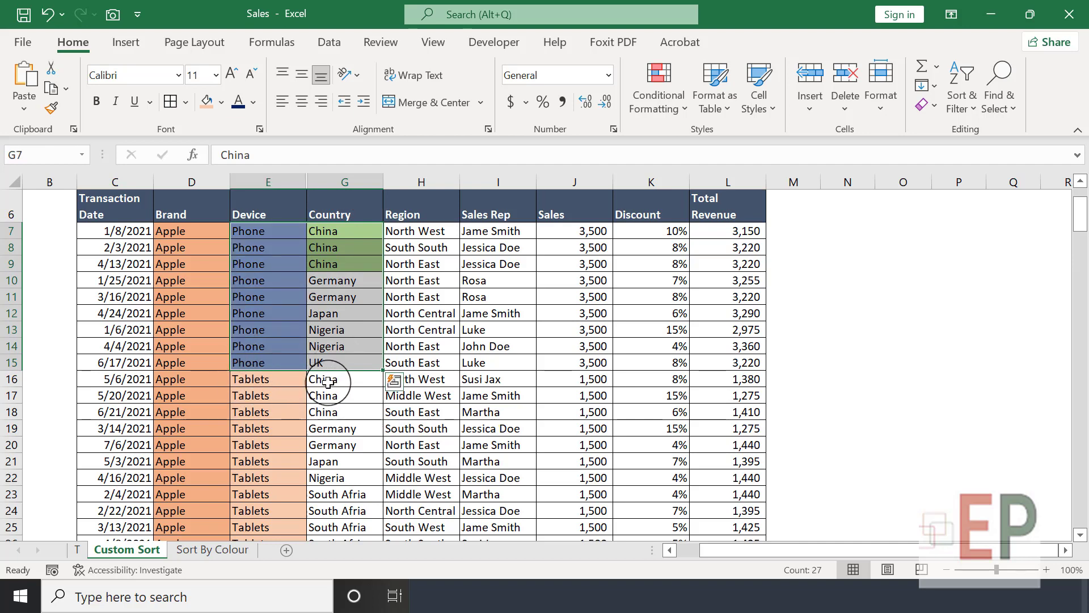
left_click_drag(325, 380, 318, 448)
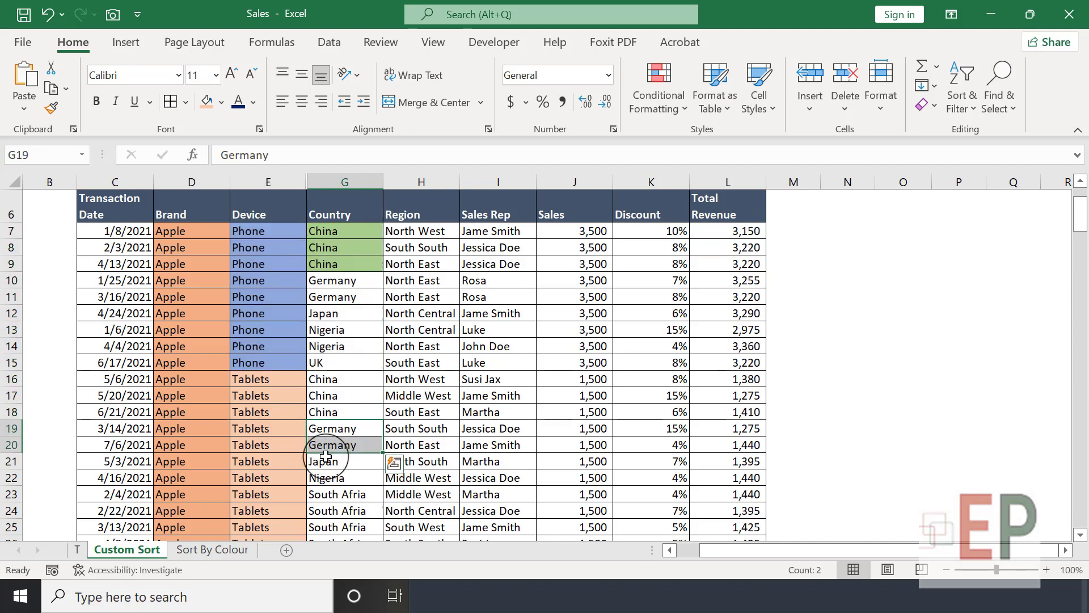
scroll(280, 382, "up", 2)
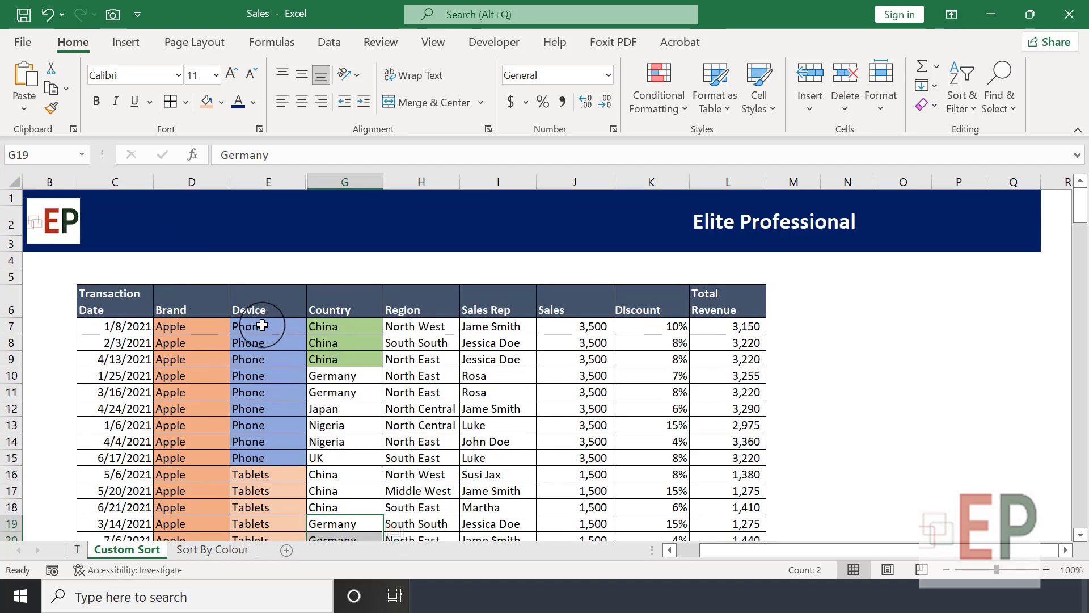
left_click_drag(262, 326, 276, 440)
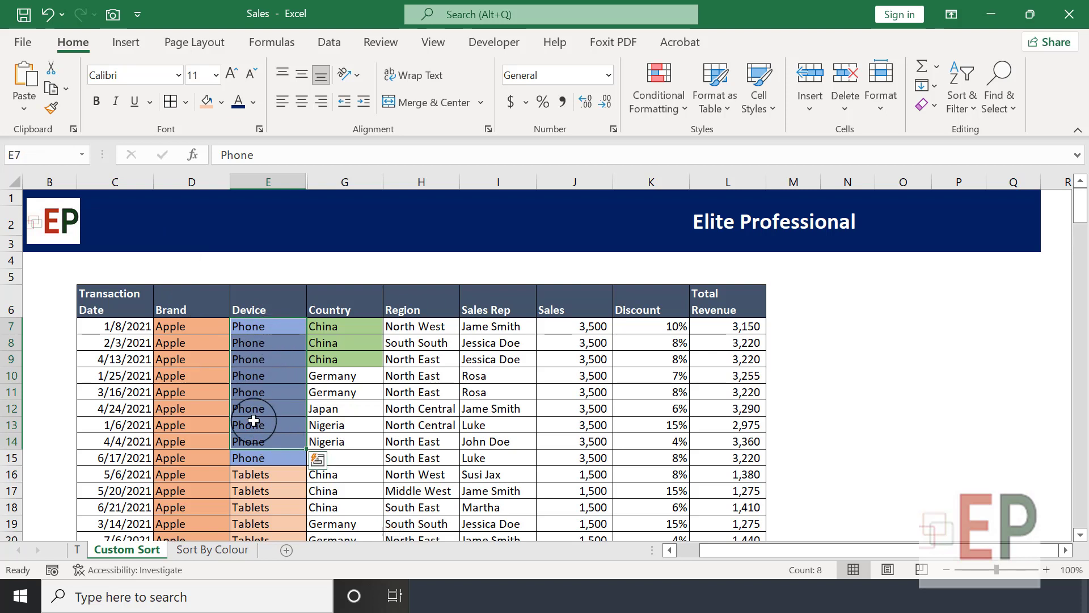
left_click_drag(332, 321, 324, 361)
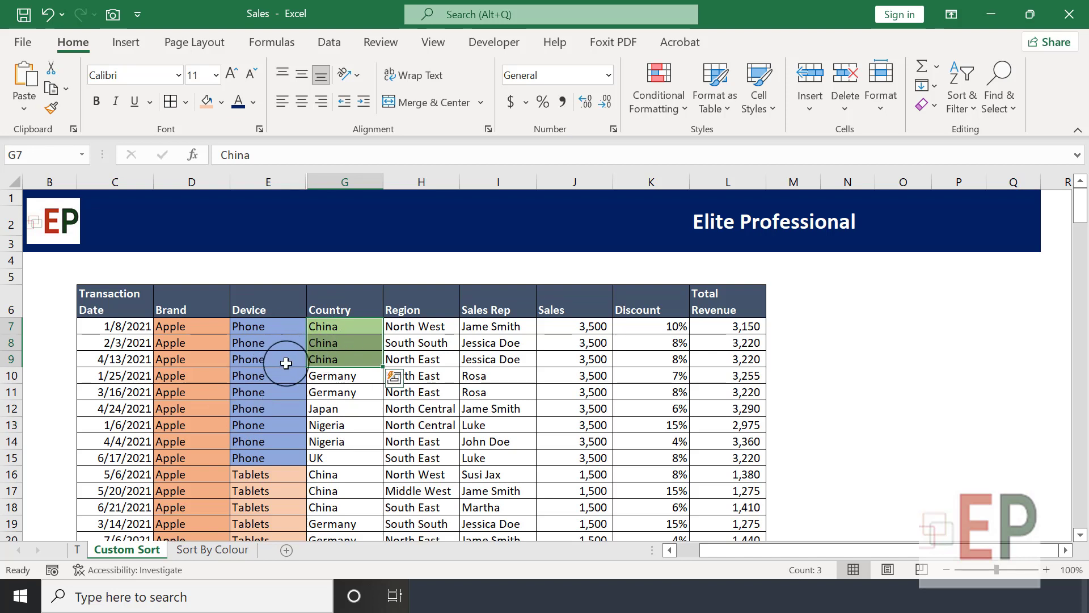
Add a fourth sort level on Region below Country, using Cell Values in A to Z order, and apply the sort
left_click(419, 328)
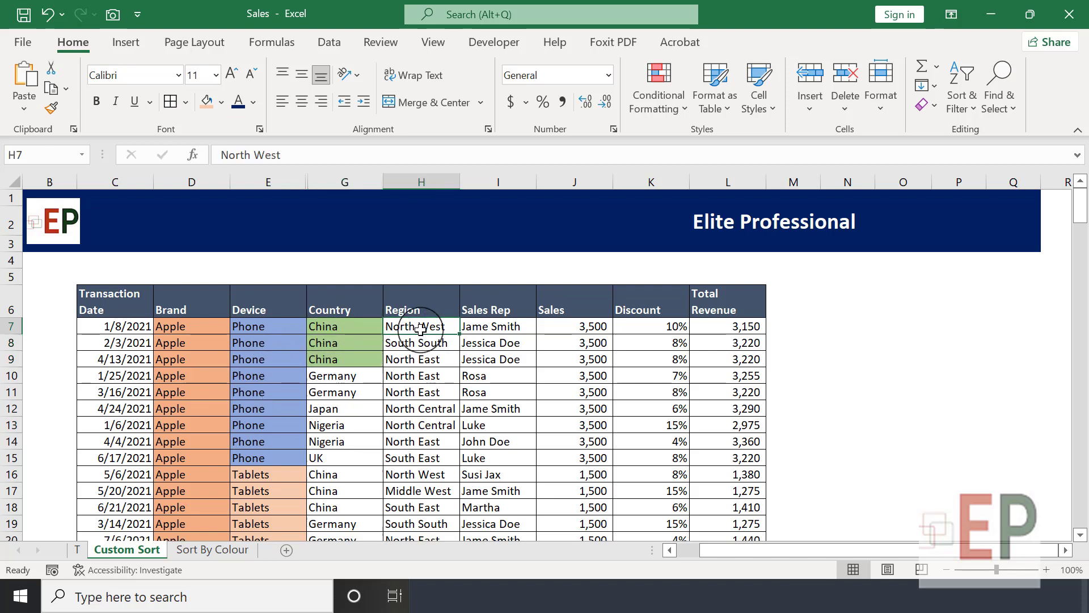
key("alt")
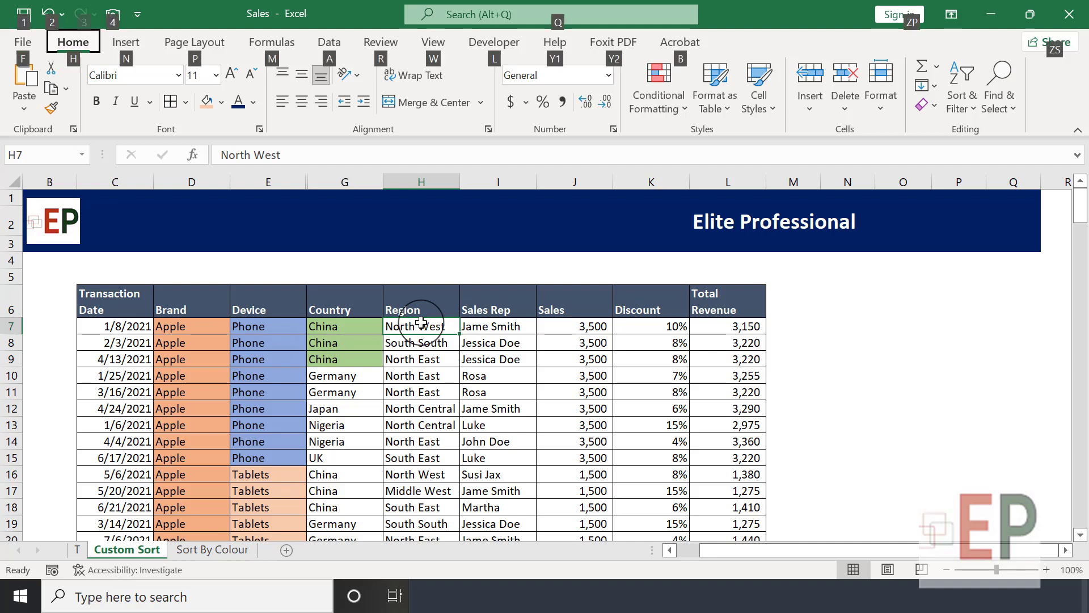
key("h")
key("s")
key("u")
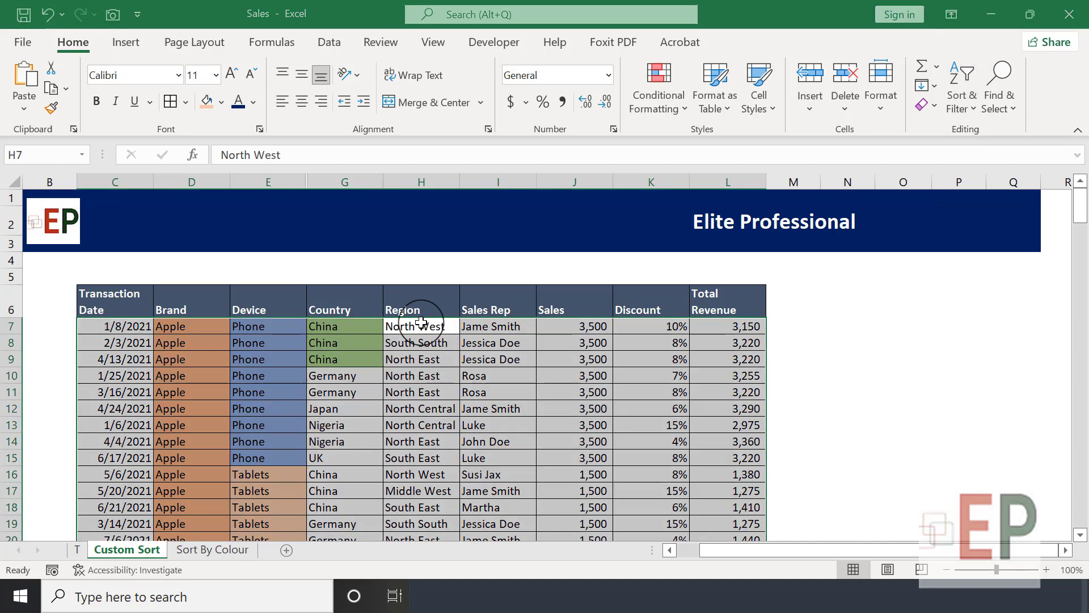
left_click(595, 265)
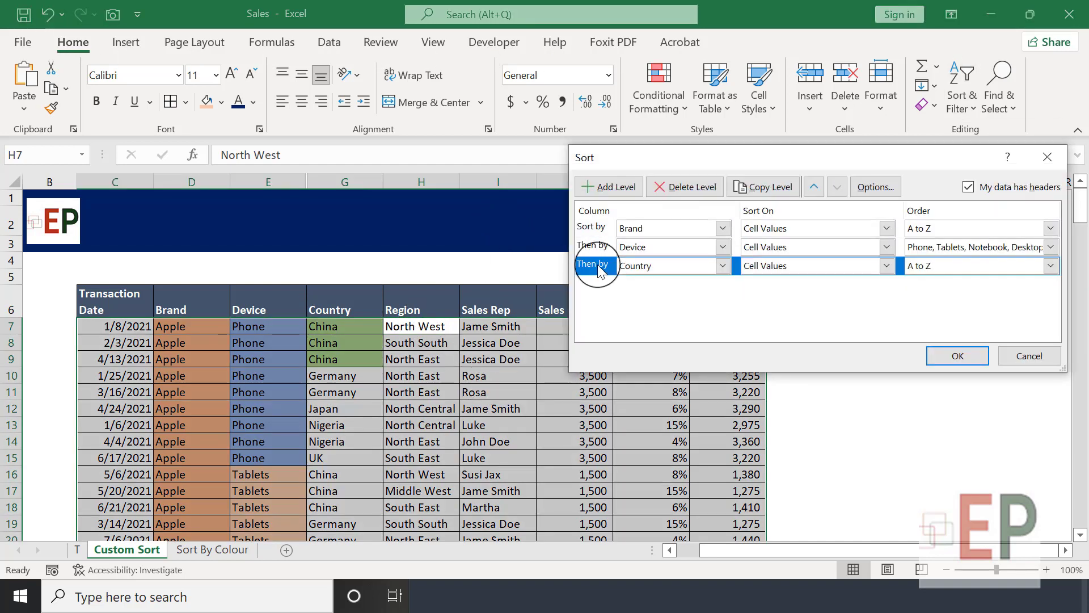
left_click(609, 186)
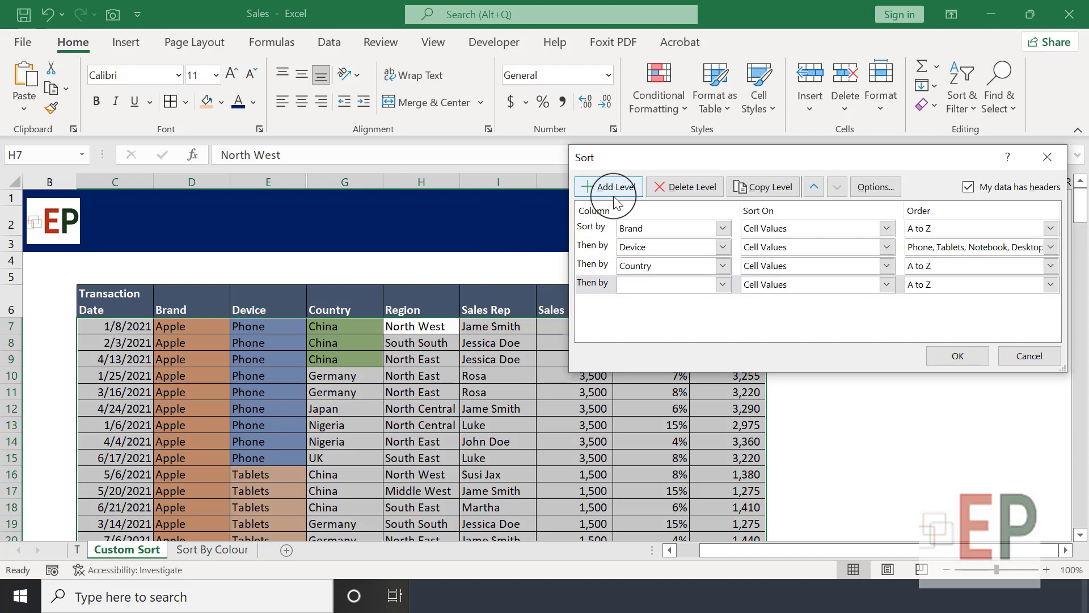
left_click(685, 288)
left_click(678, 357)
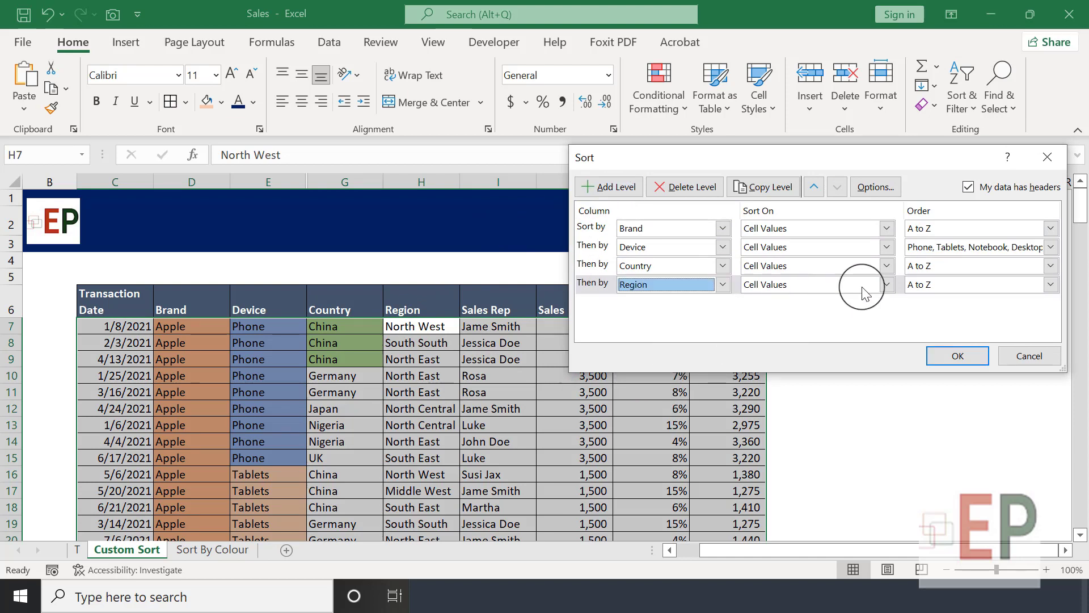
left_click(965, 356)
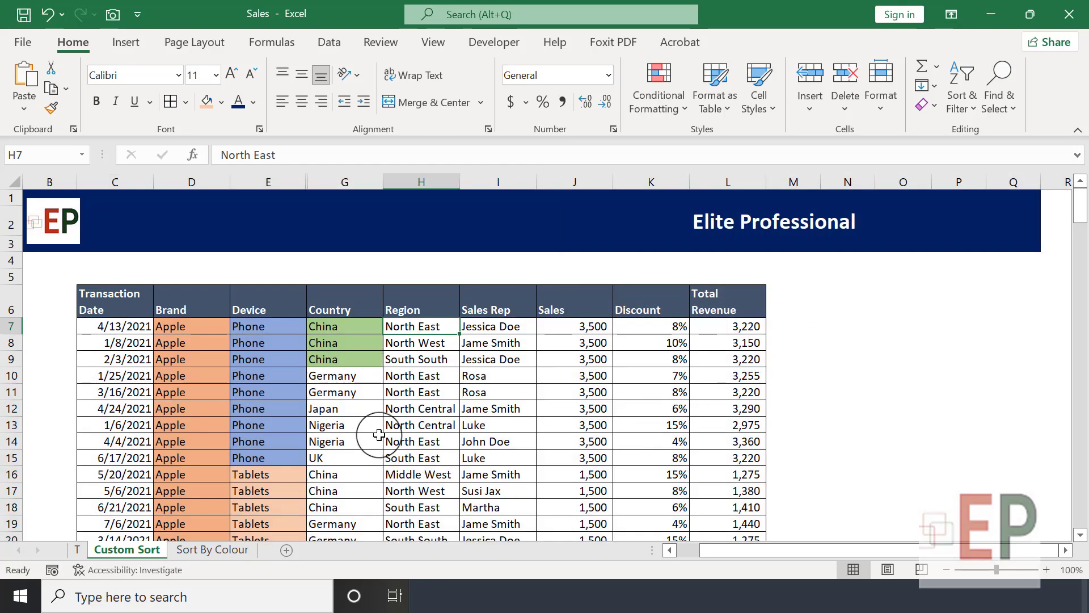
Fill the cells H7:H8 in the Region column with light gold
left_click(378, 436)
left_click(360, 330)
left_click(404, 330)
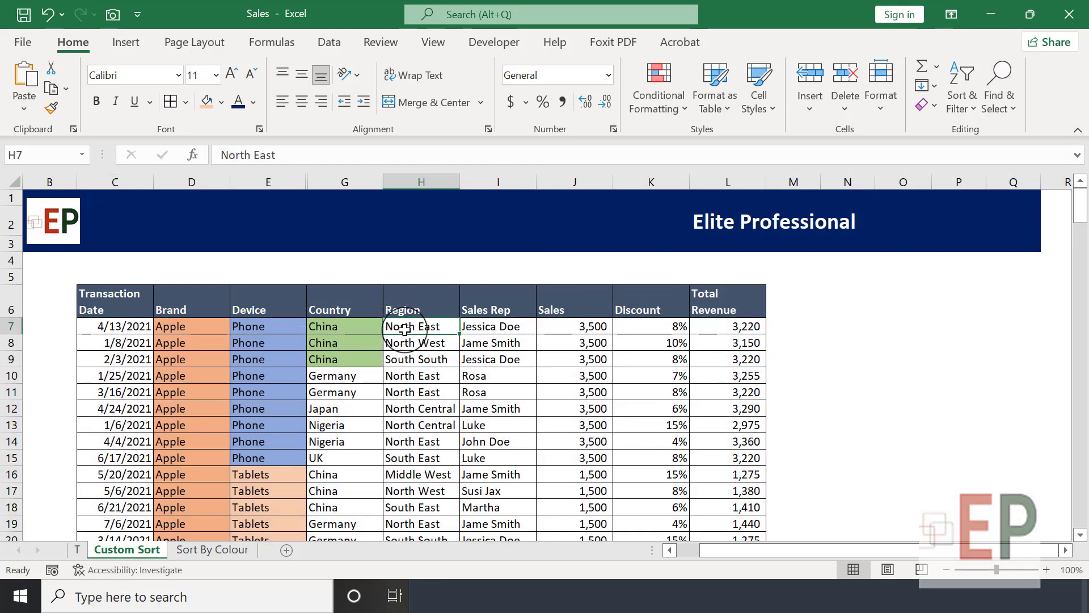
left_click_drag(404, 329, 411, 344)
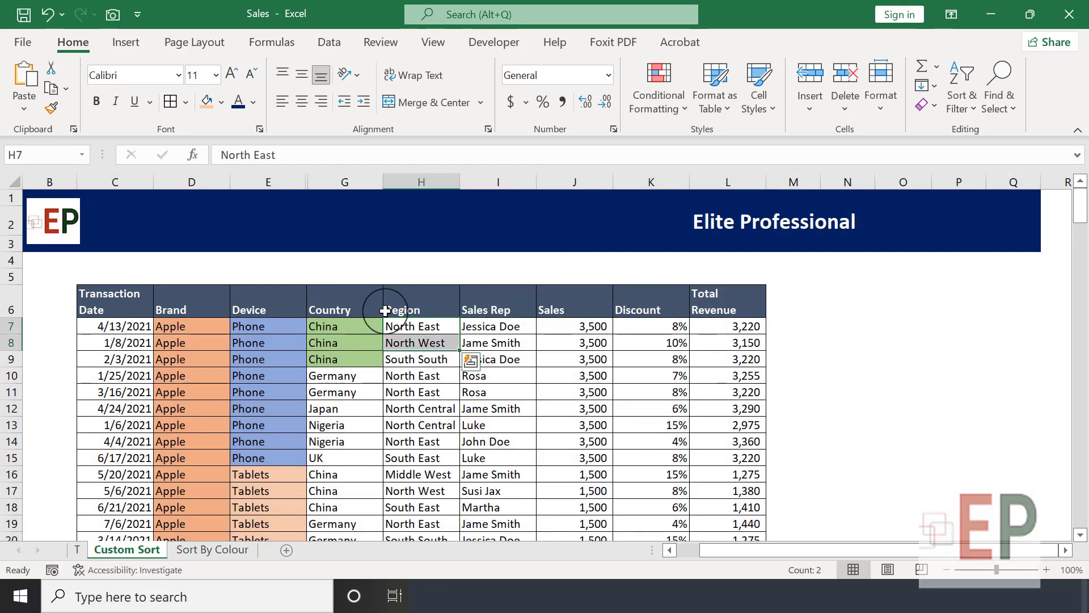
left_click(221, 102)
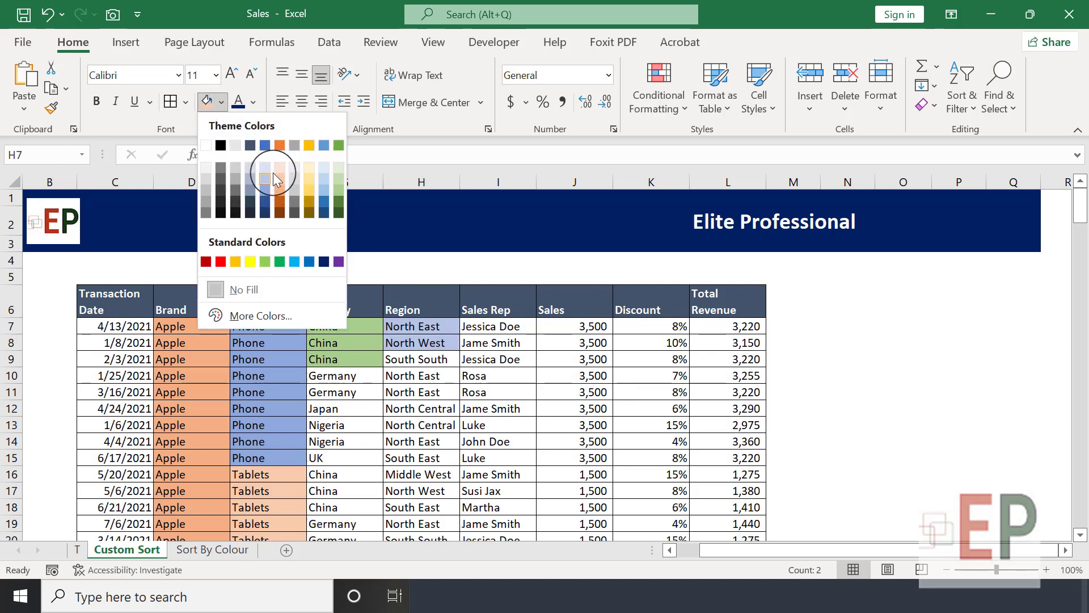
left_click(310, 178)
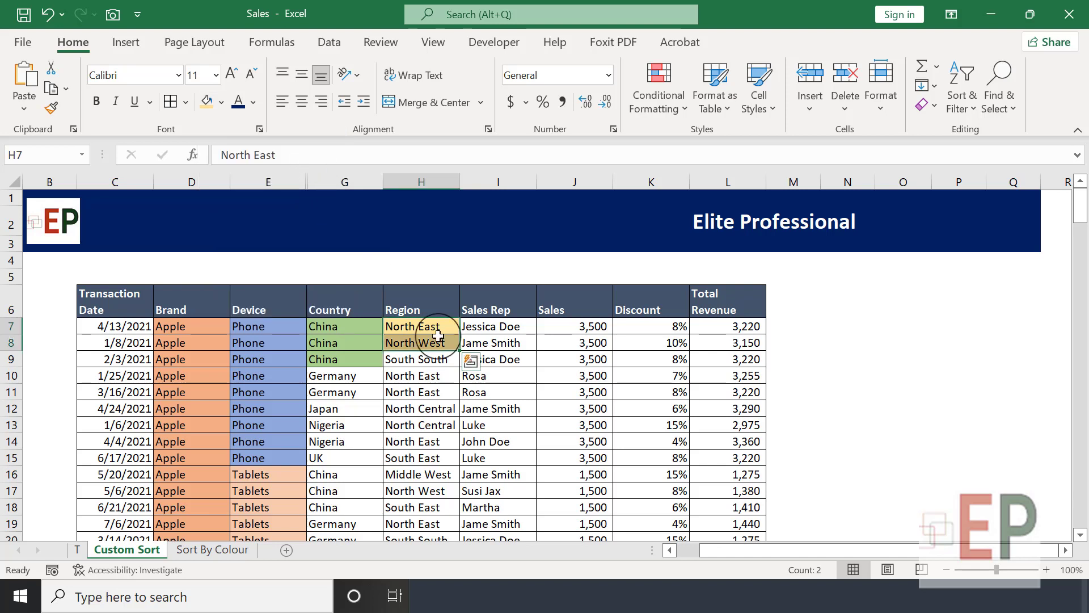
Add a fifth sort level on Sales Rep below Region, using Cell Values in A to Z order, and apply the sort
left_click(428, 391)
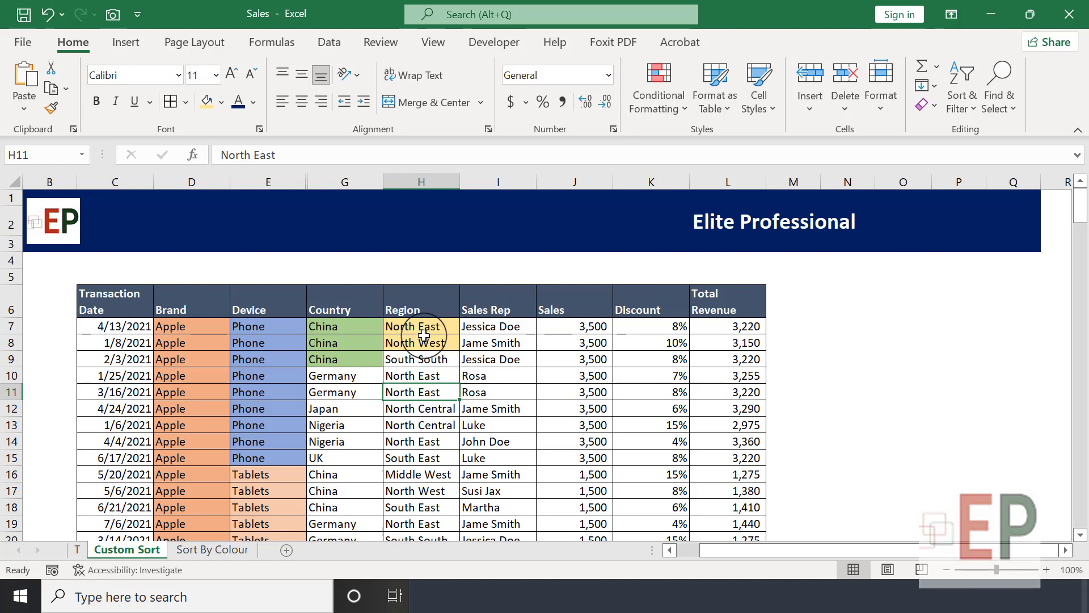
left_click(473, 326)
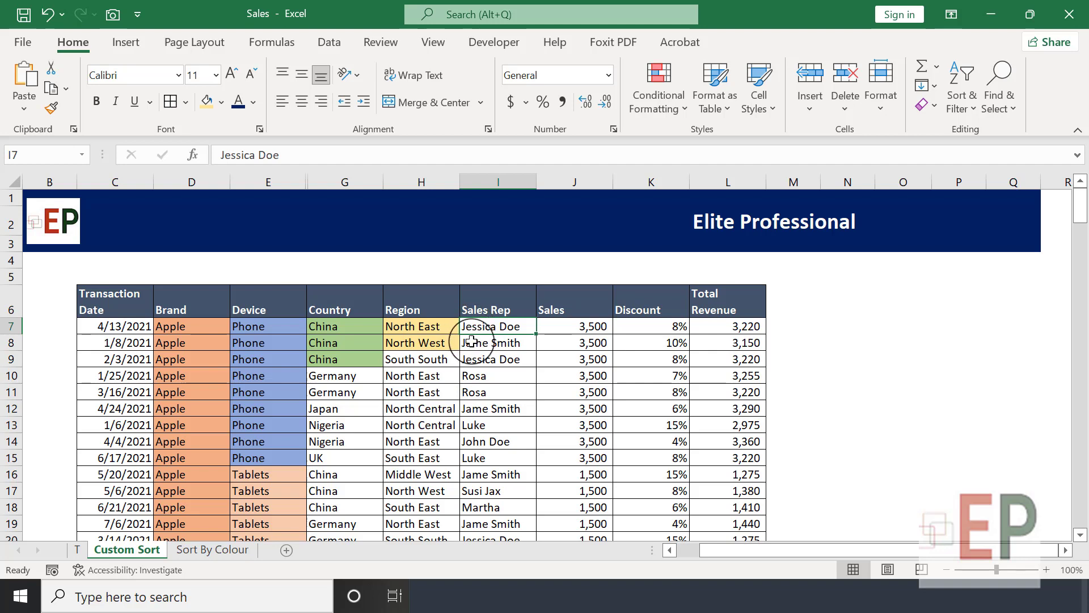
key("alt+h")
key("s")
key("u")
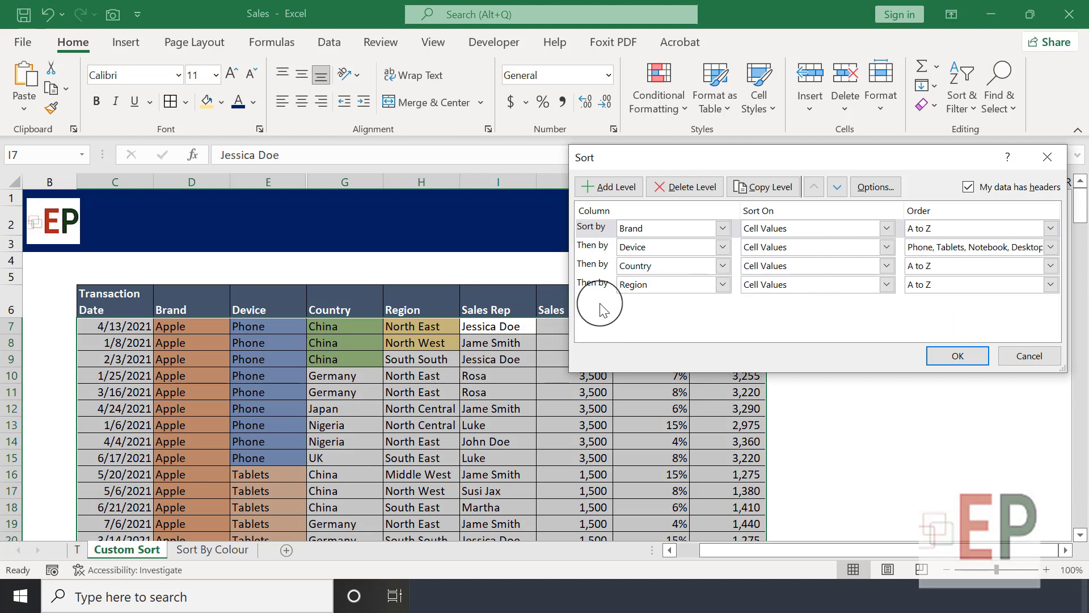
left_click(592, 285)
left_click(601, 187)
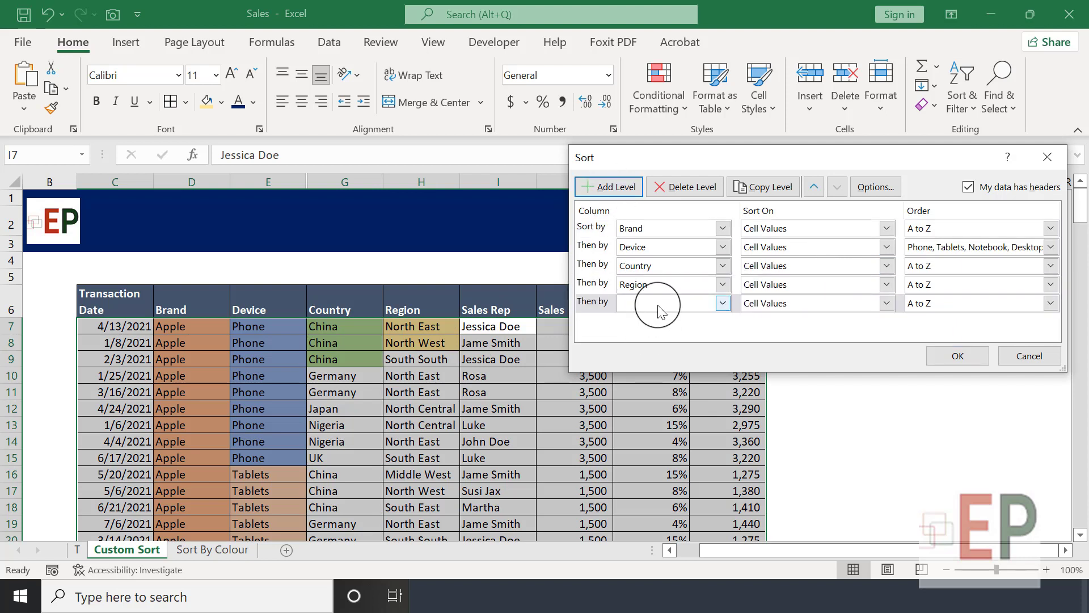
left_click(722, 303)
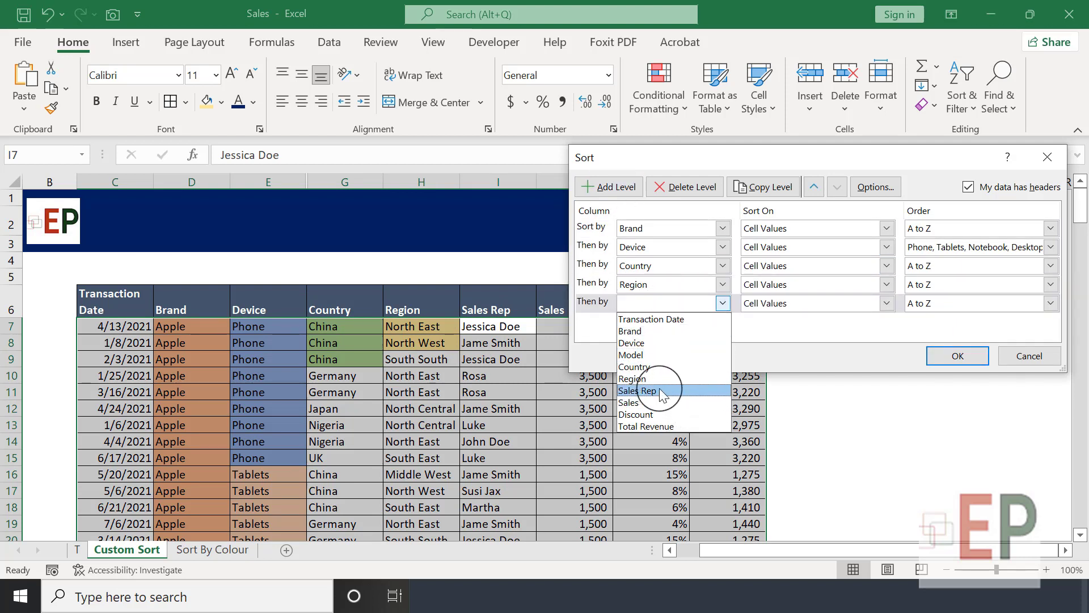
left_click(646, 390)
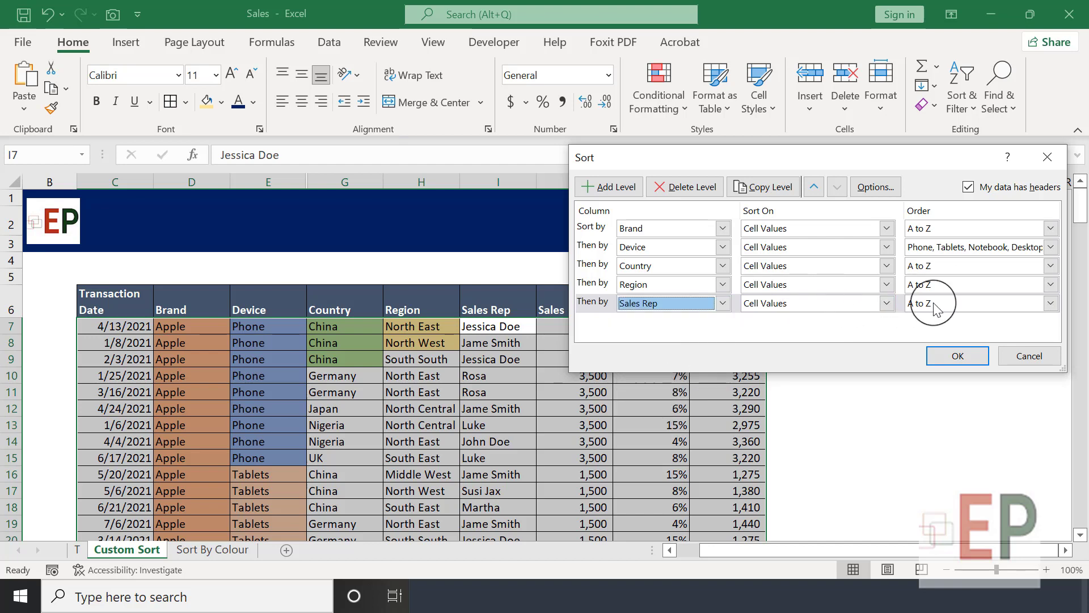
left_click(964, 357)
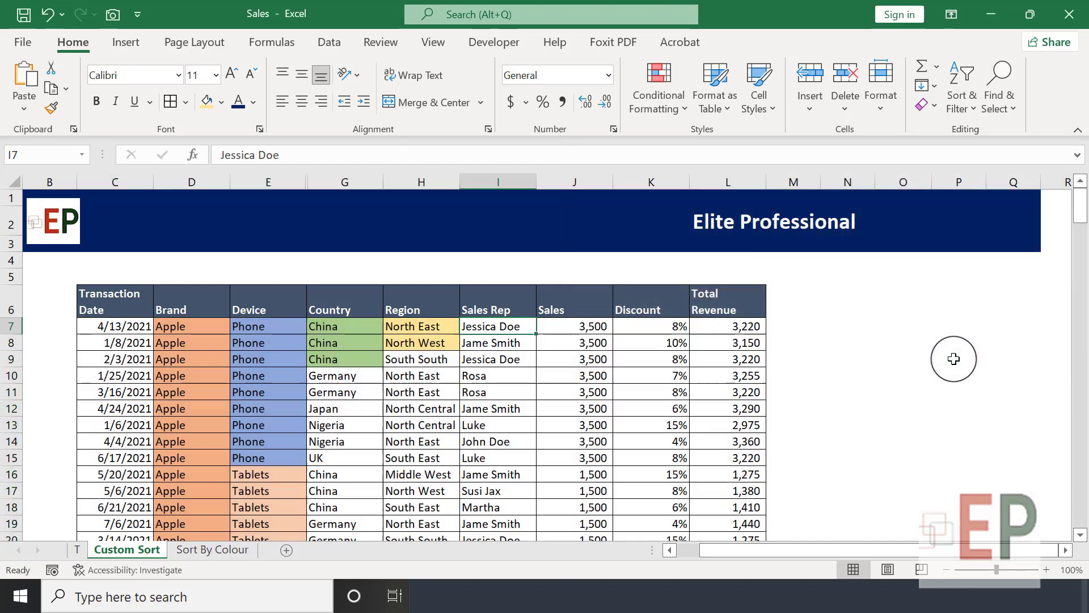
Fill the first Sales Rep cell, I7, with light blue
left_click(452, 457)
left_click(488, 328)
left_click(486, 358)
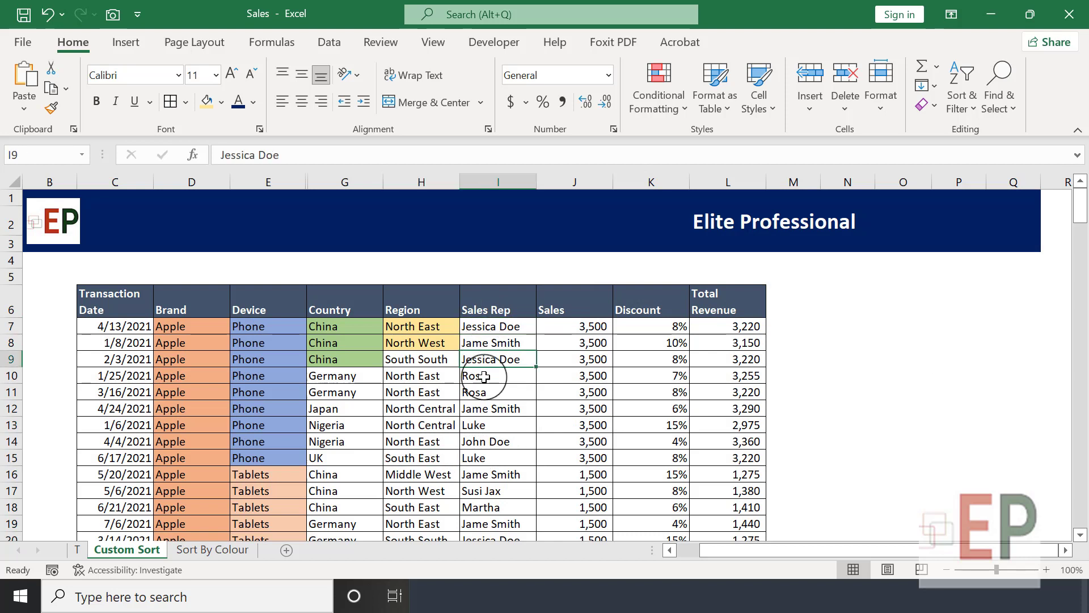
left_click(484, 377)
left_click(369, 443)
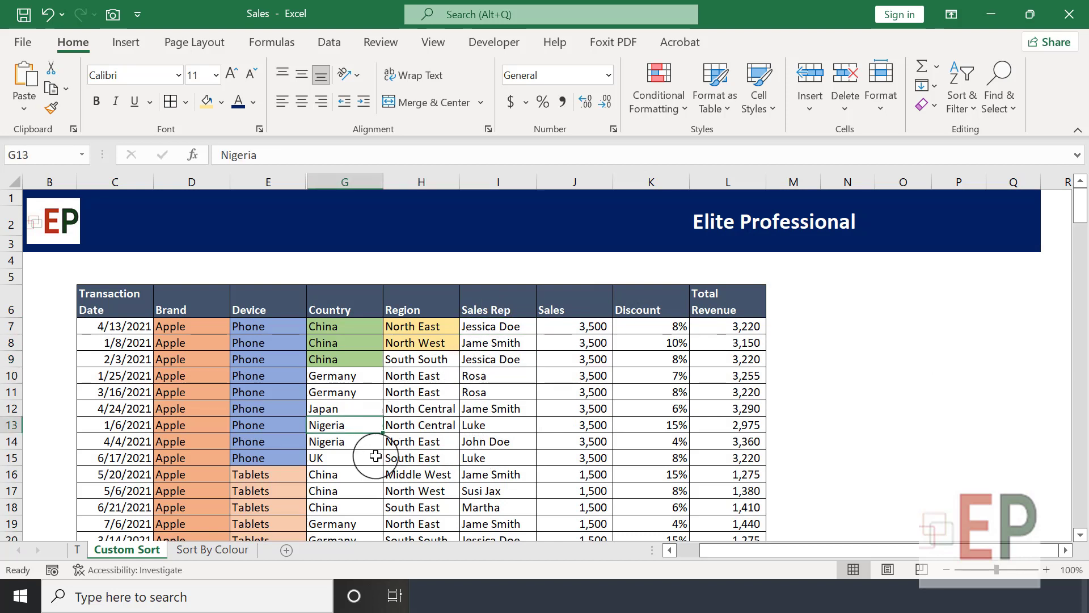
left_click(462, 328)
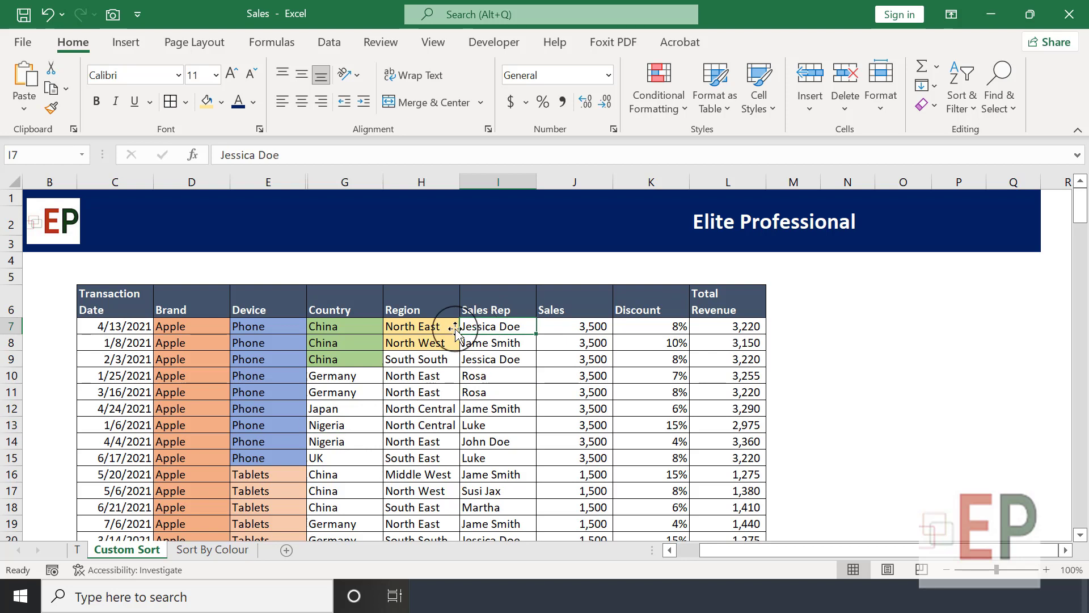
left_click(207, 102)
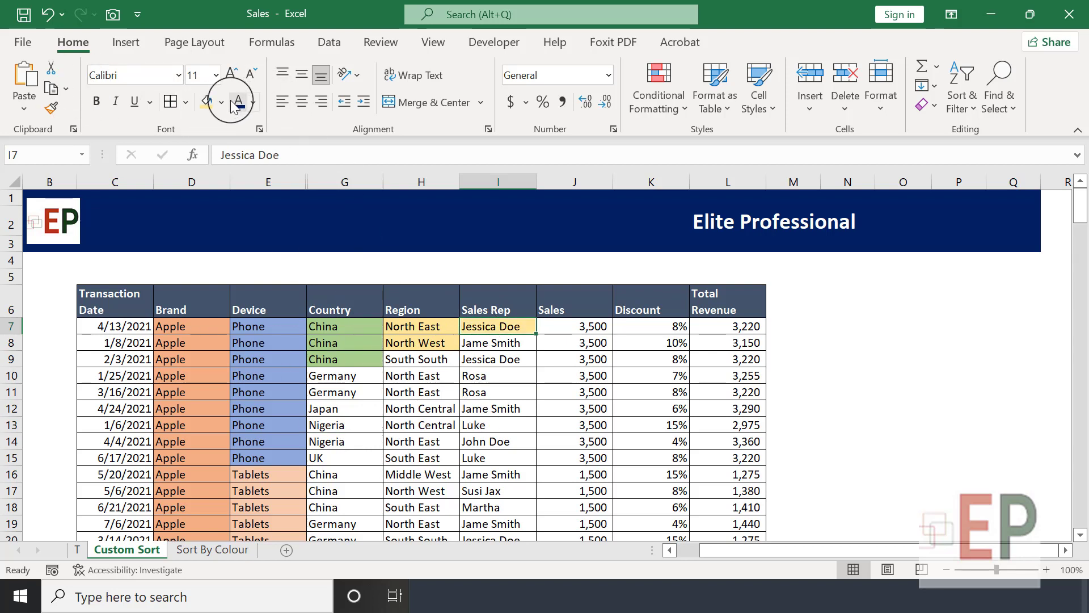
left_click(222, 103)
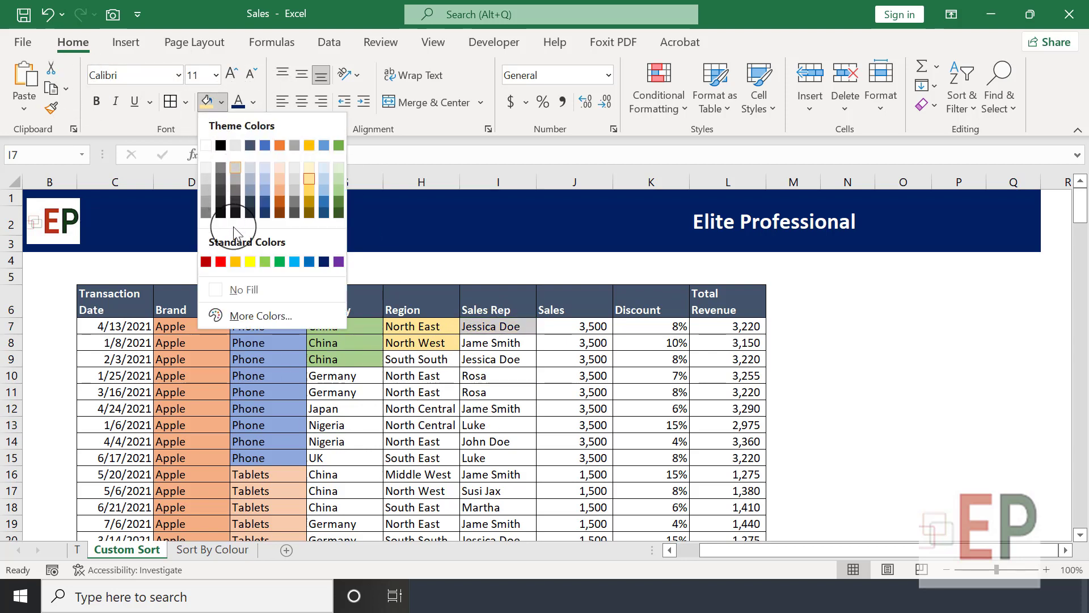
left_click(261, 179)
left_click(412, 413)
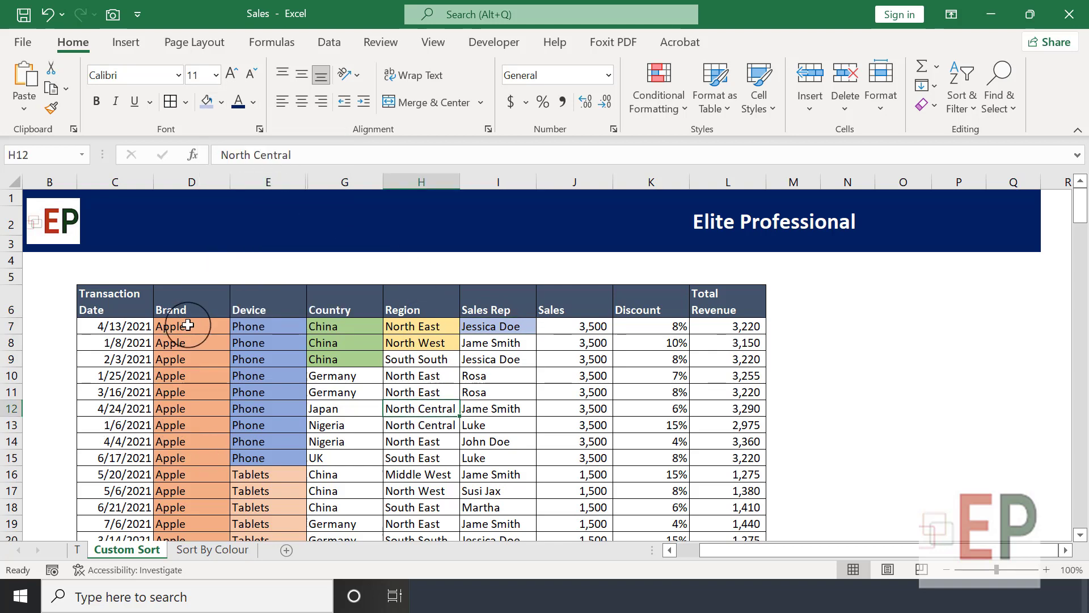
Examine how the sorted Apple rows are nested by Brand, Device, Country, Region and Sales Rep
scroll(188, 325, "down", 10)
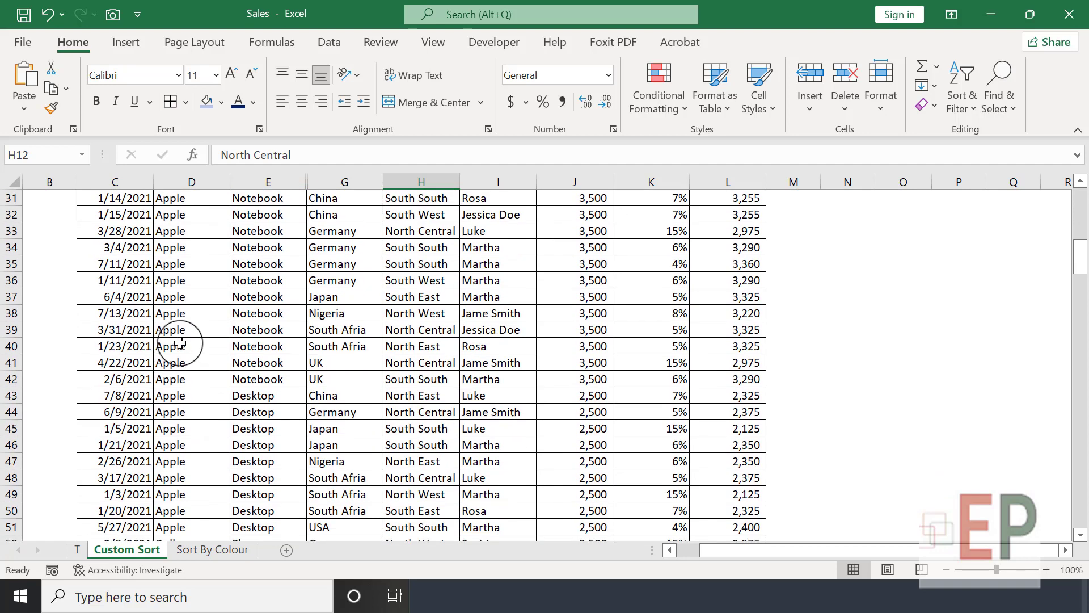
scroll(180, 343, "up", 10)
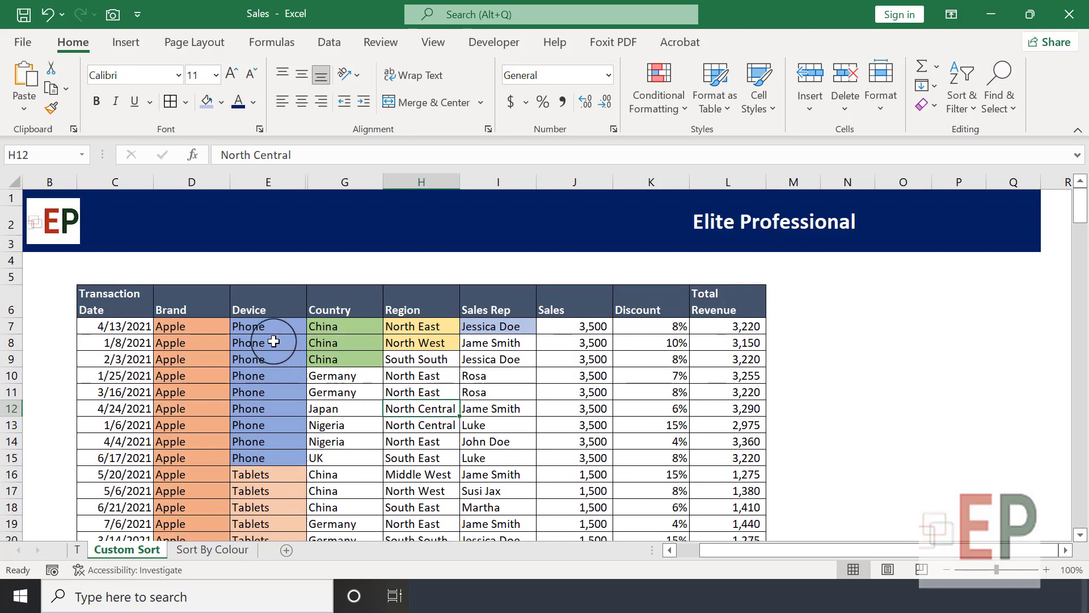
left_click_drag(267, 327, 245, 442)
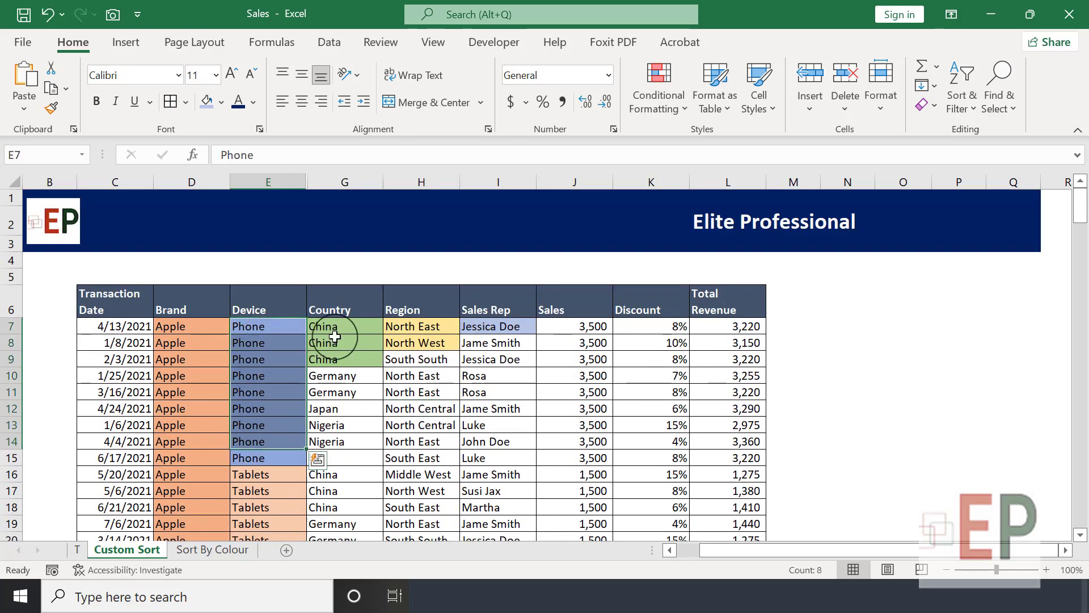
left_click(339, 329)
left_click(419, 329)
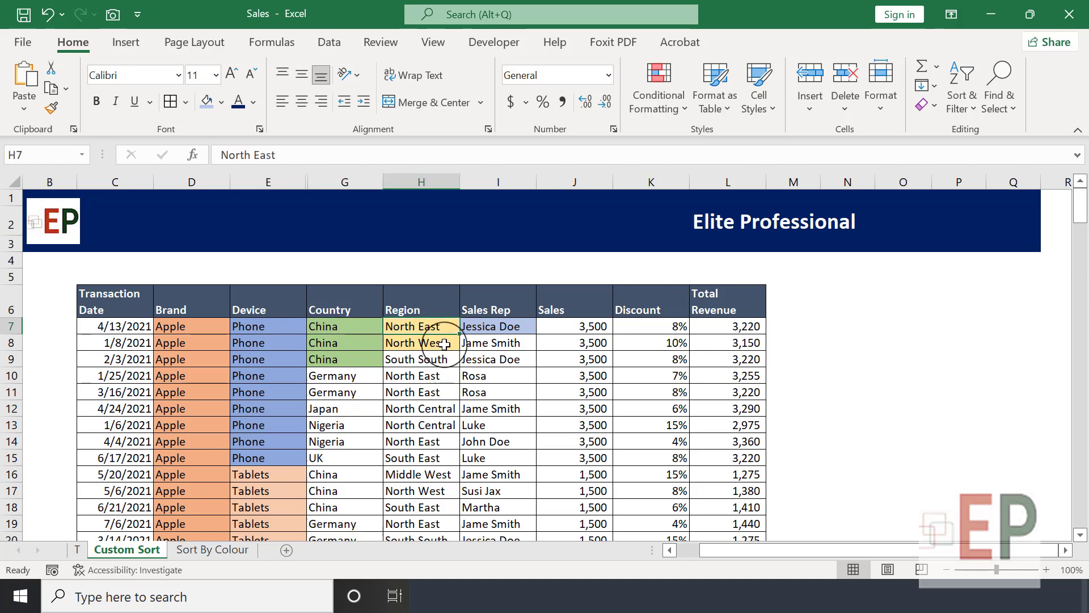
left_click(493, 330)
left_click(495, 404)
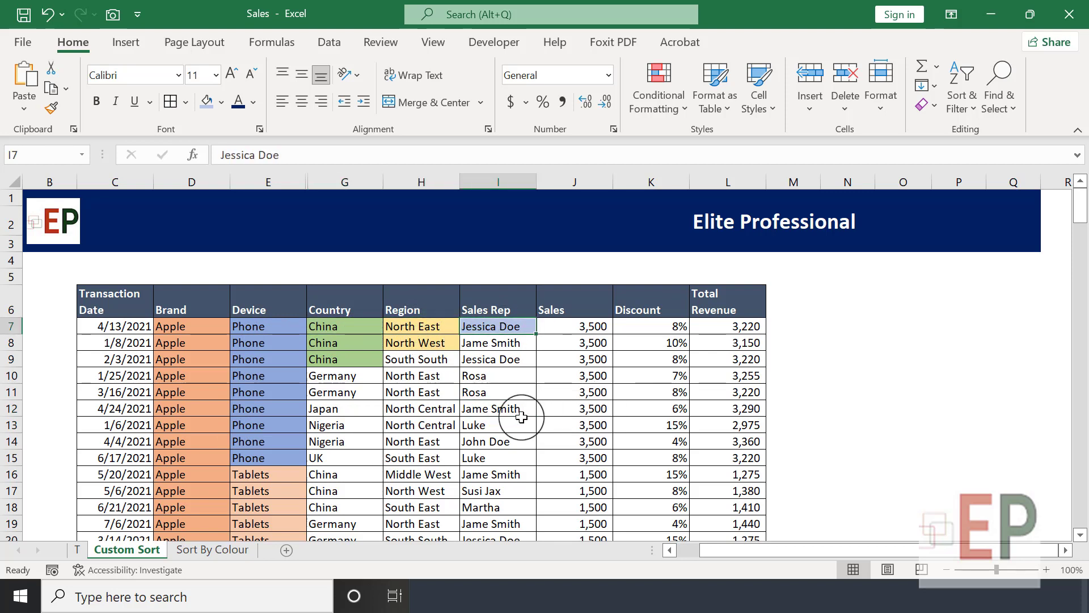
left_click(502, 422)
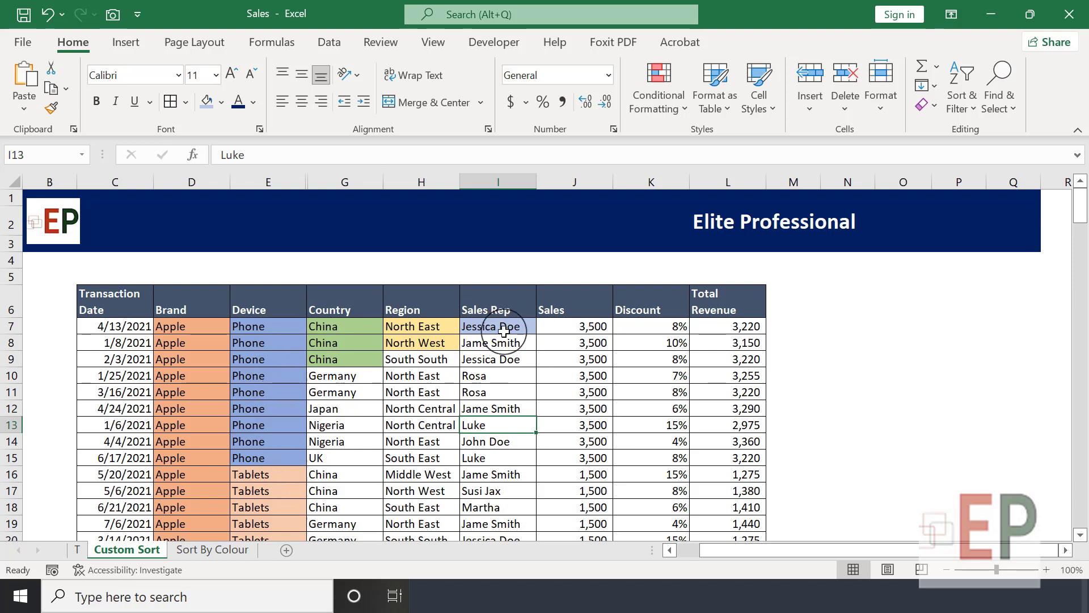
left_click_drag(171, 326, 170, 442)
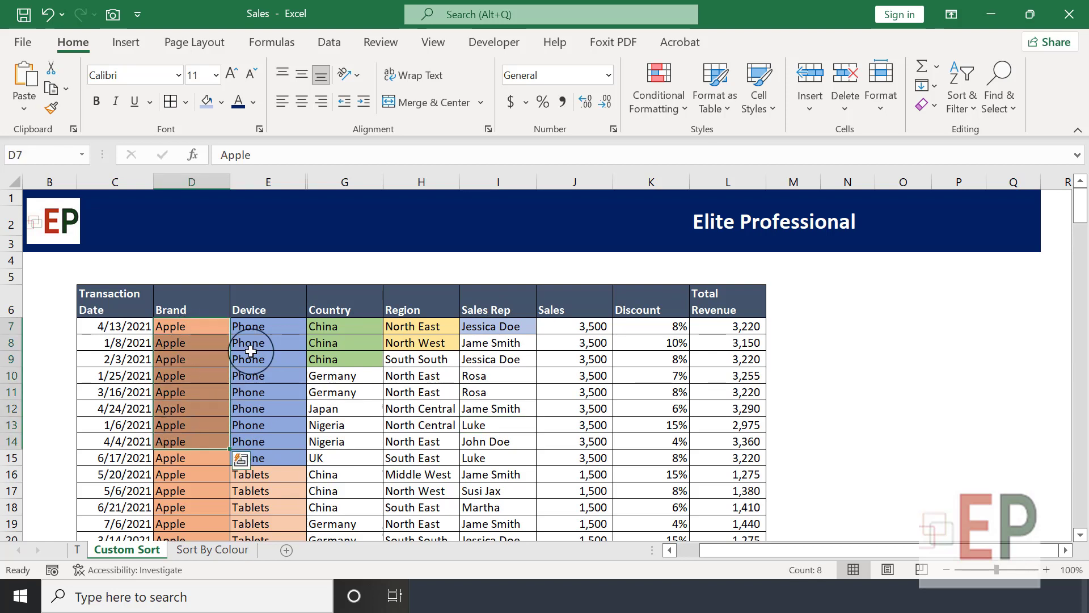
left_click_drag(258, 326, 238, 443)
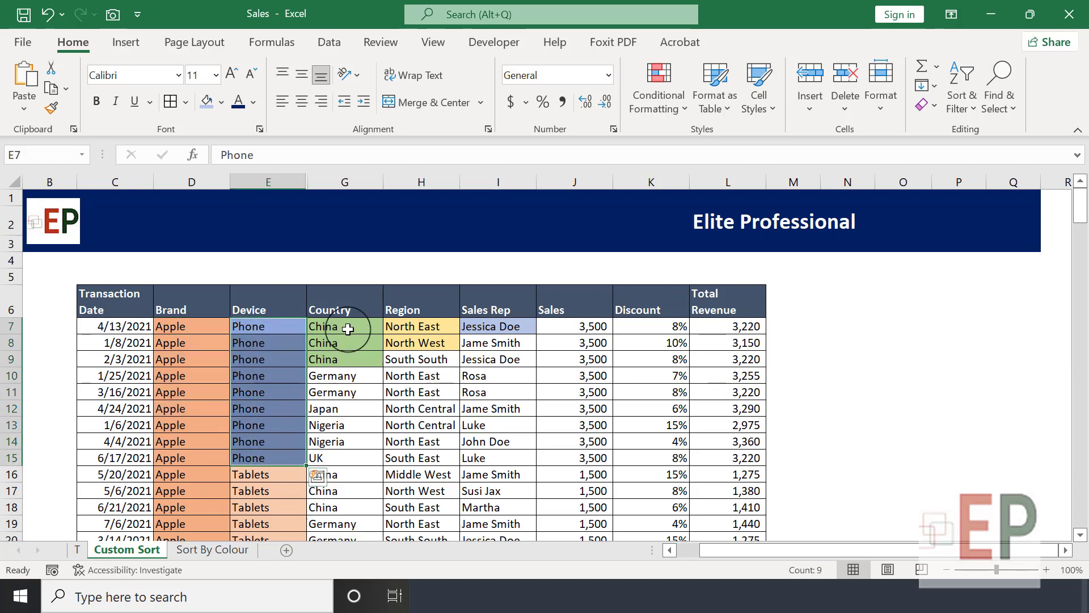
left_click_drag(340, 328, 361, 356)
left_click(416, 326)
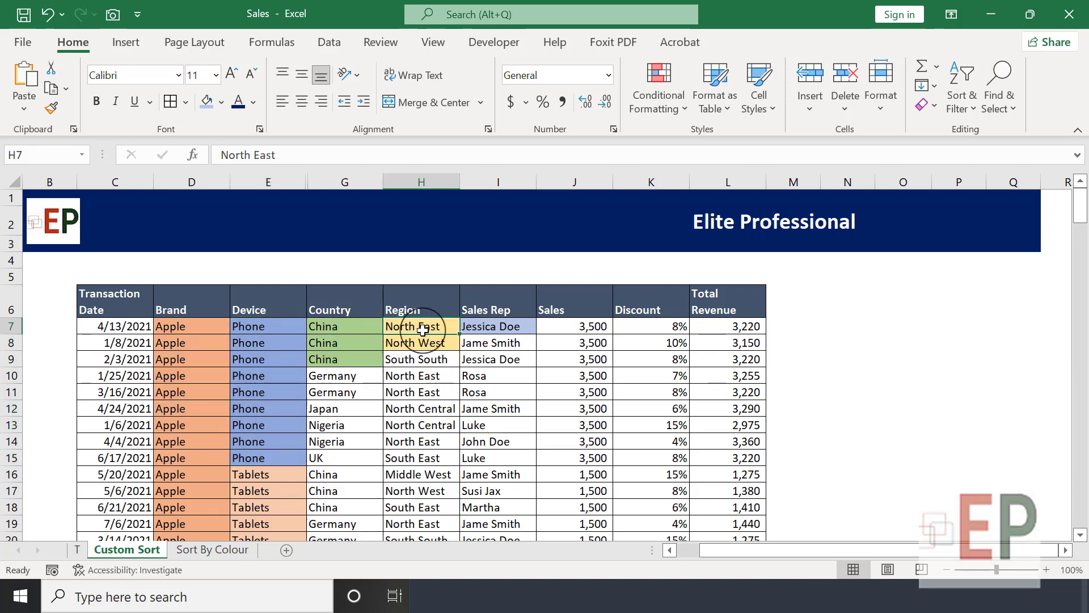
left_click(499, 327)
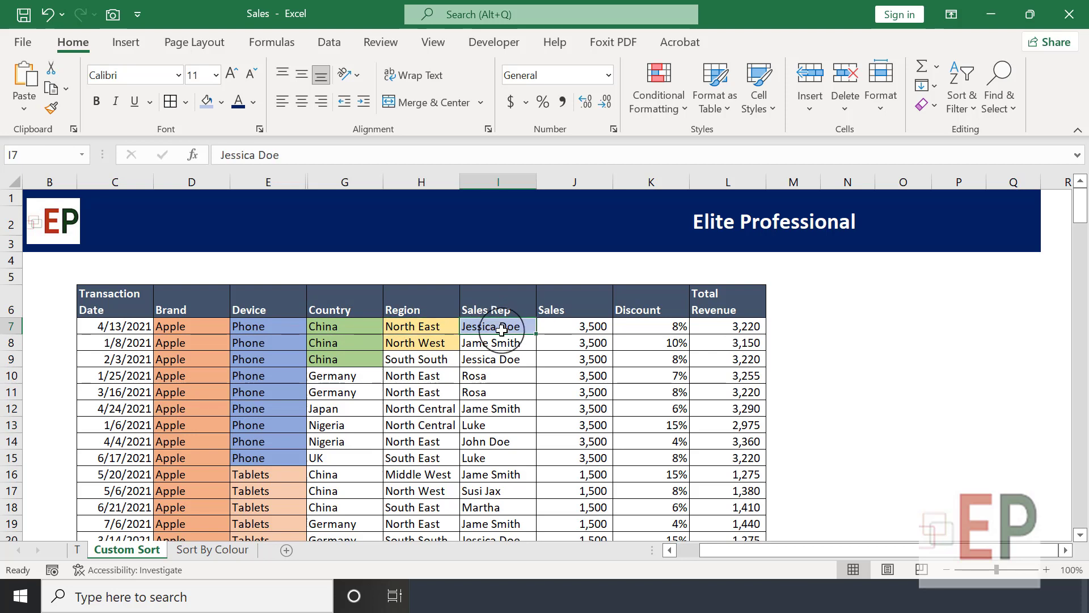
left_click(413, 328)
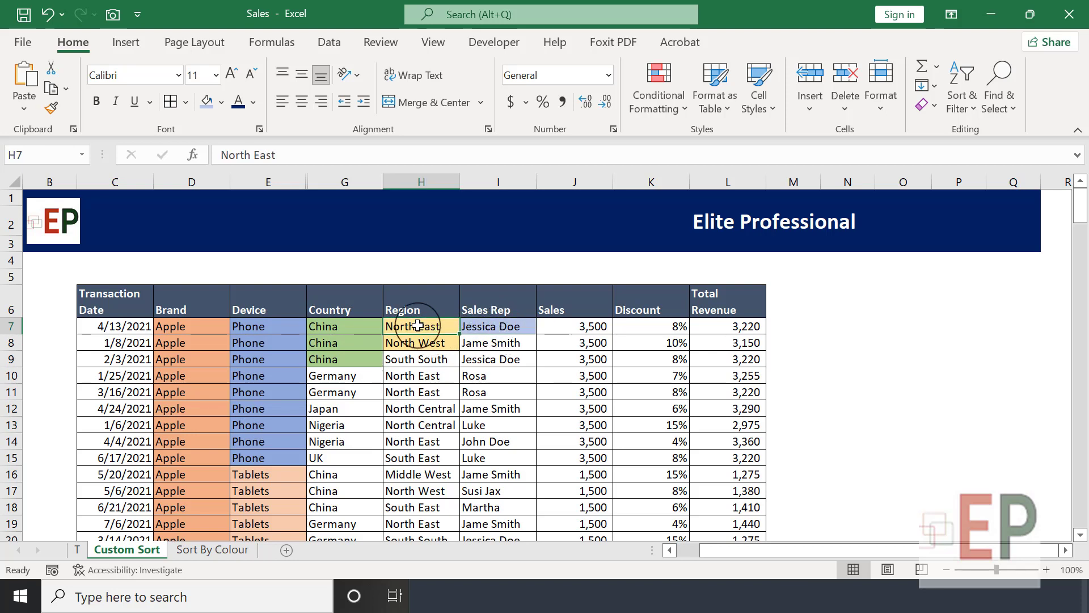
left_click(353, 330)
left_click(271, 342)
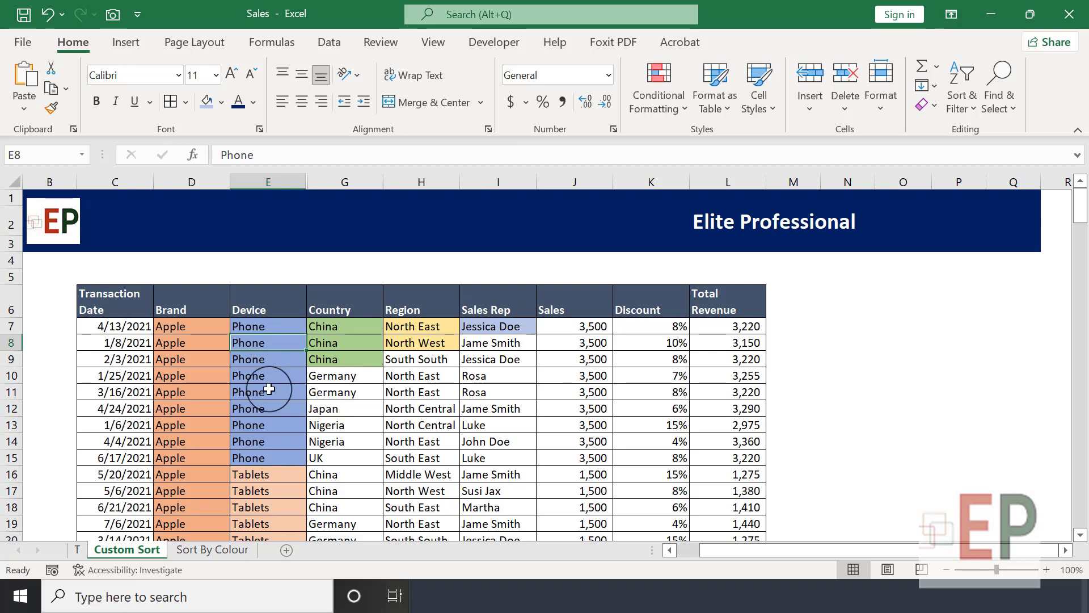
left_click(177, 343)
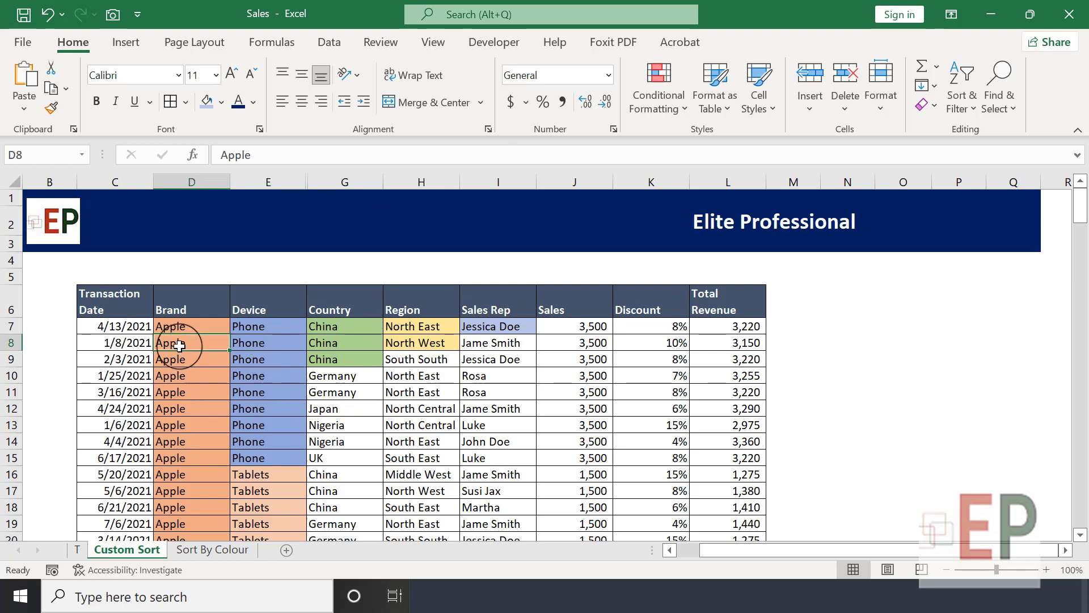
left_click(504, 326)
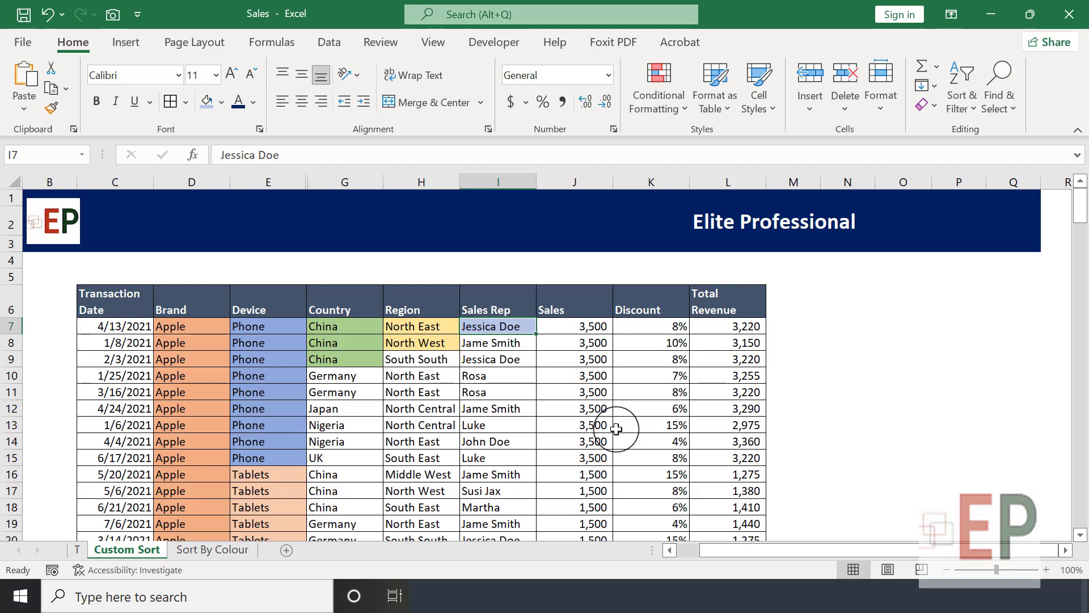
key("super+s")
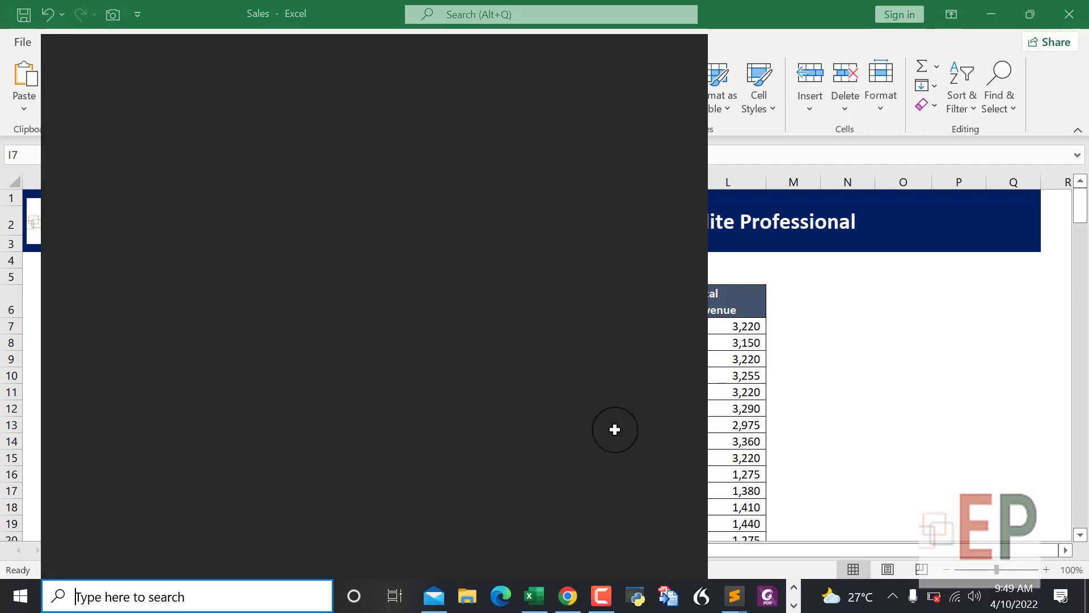
key("Escape")
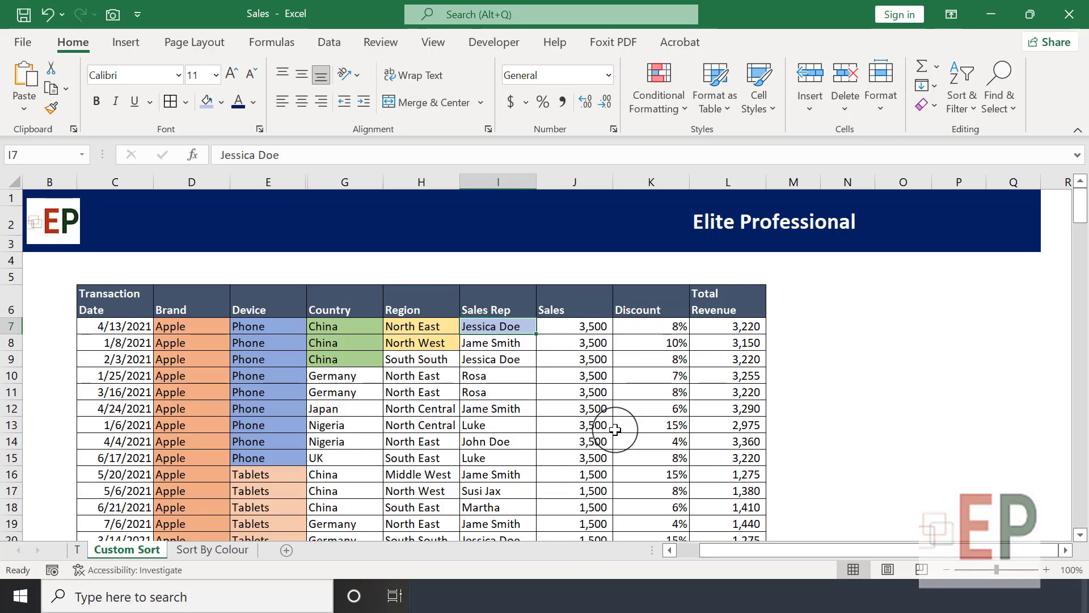